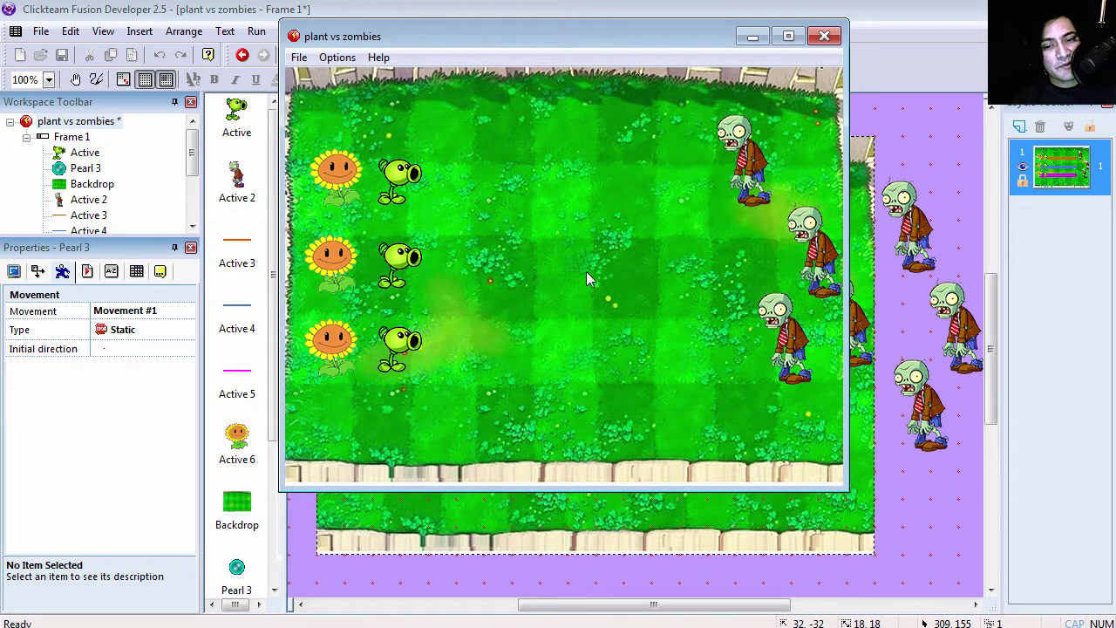
left_click(825, 37)
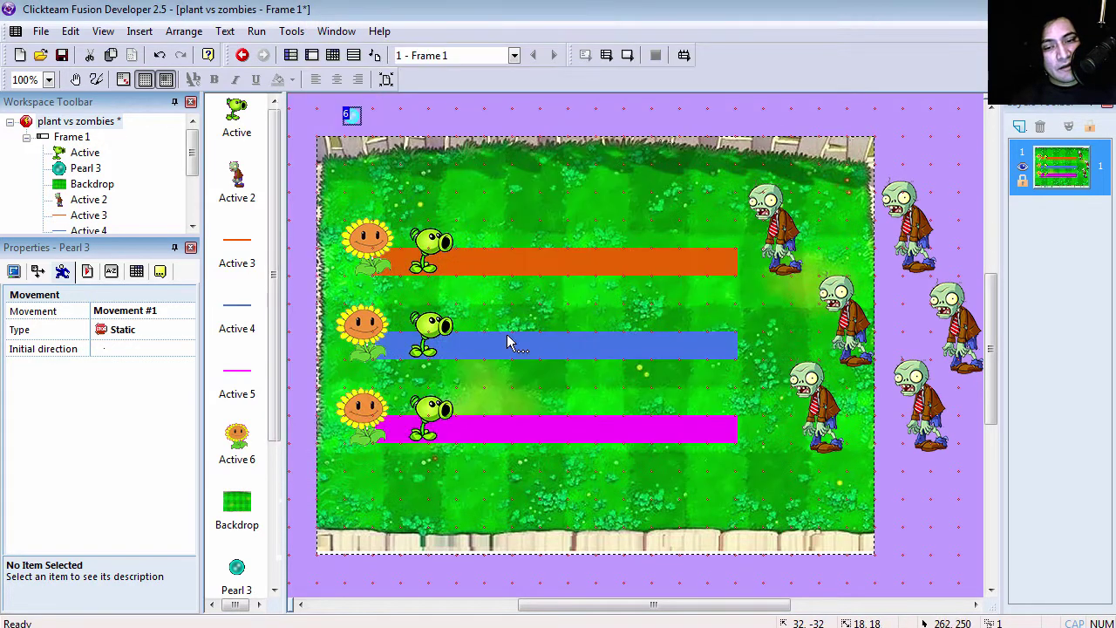
left_click(440, 251)
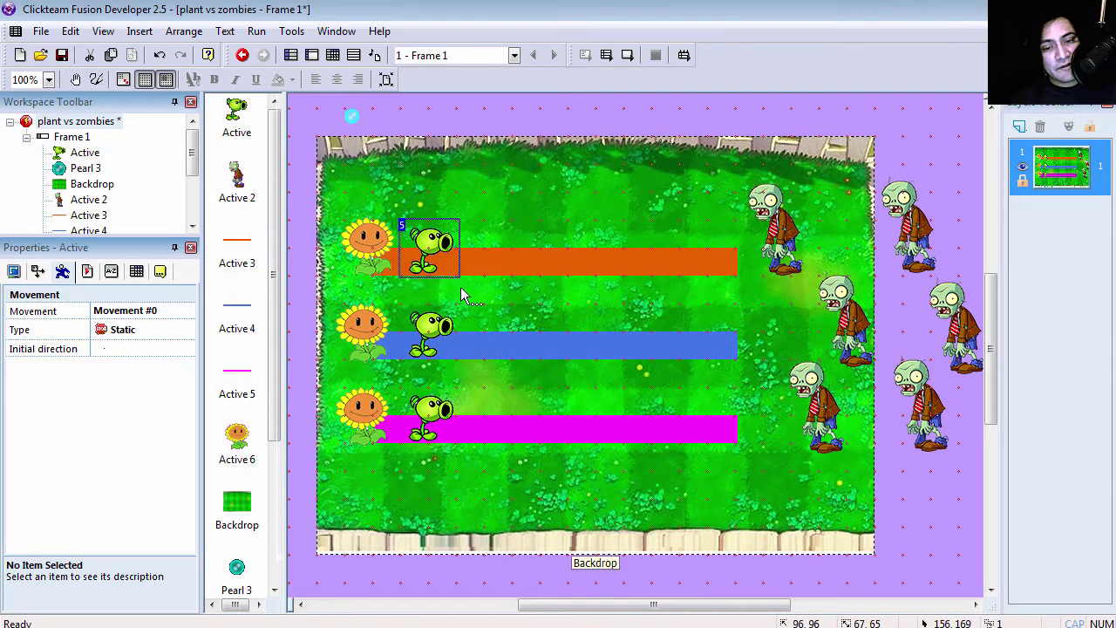
double_click(426, 255)
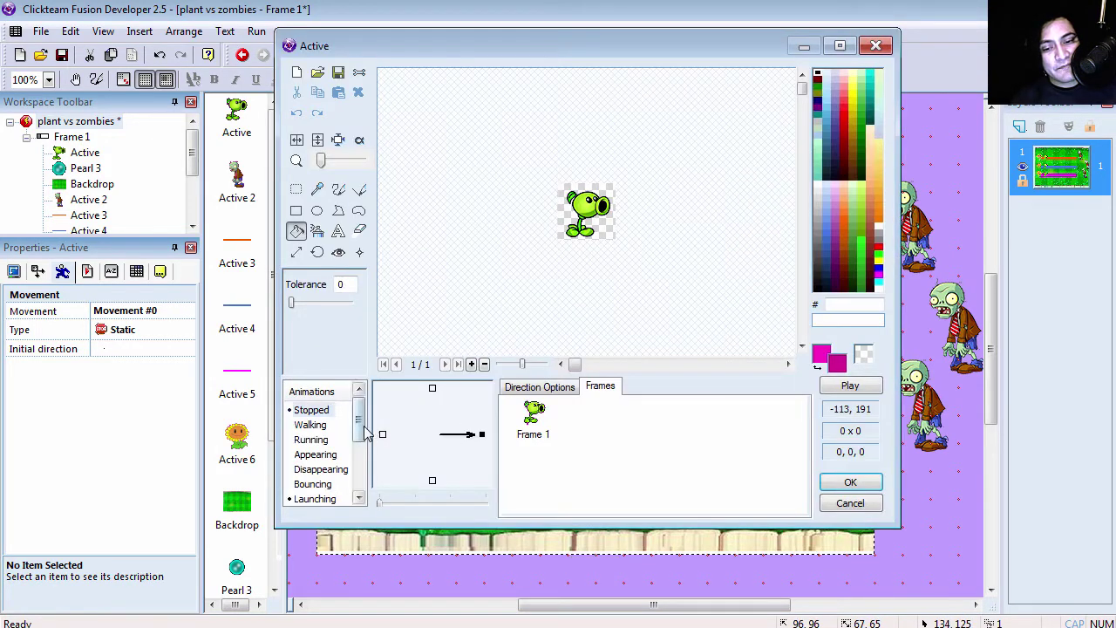
left_click_drag(360, 416, 360, 454)
left_click(315, 424)
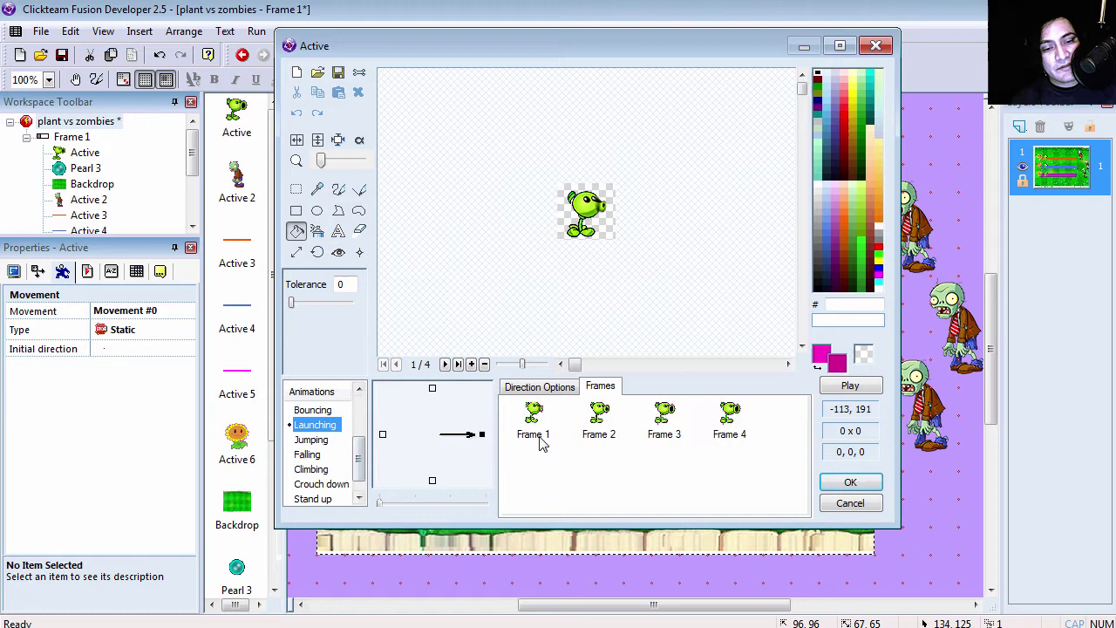
left_click(850, 388)
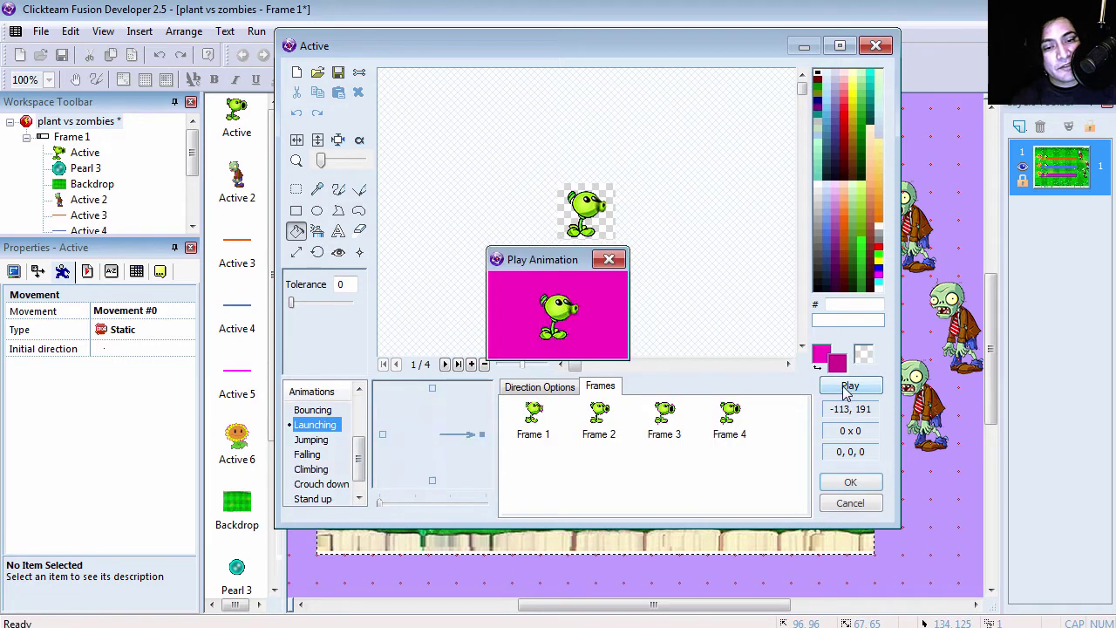
left_click(608, 259)
left_click(850, 482)
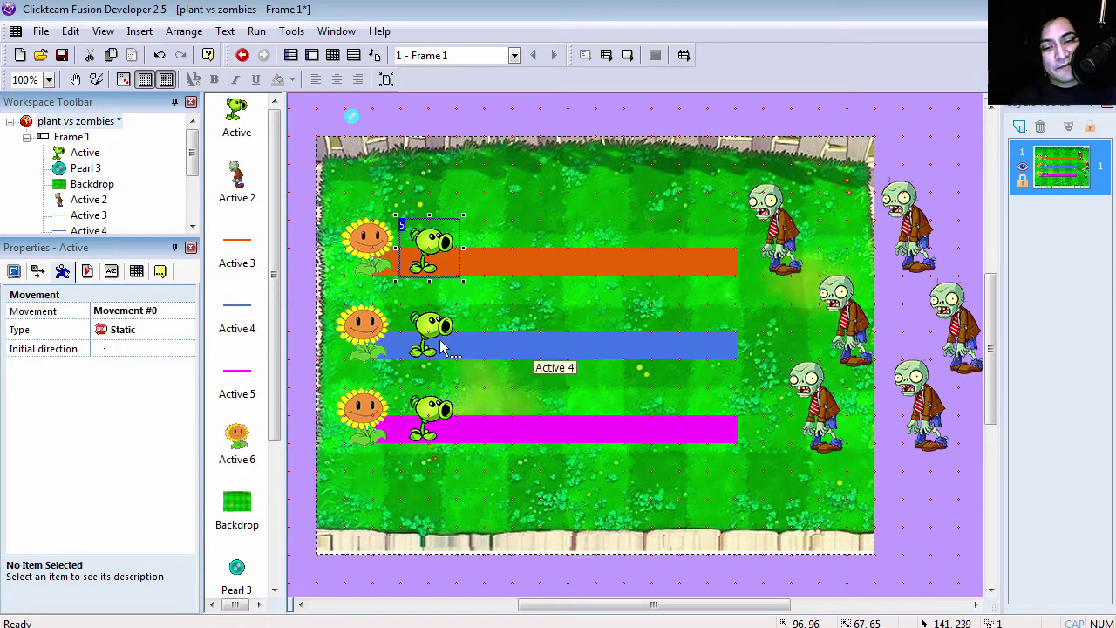
double_click(787, 243)
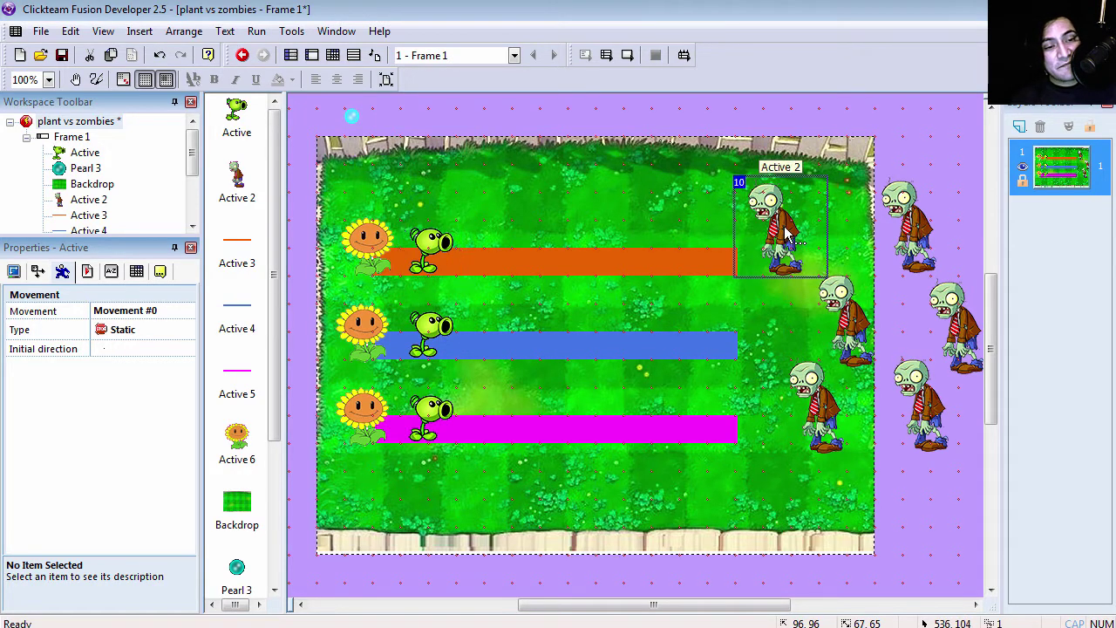
left_click(310, 425)
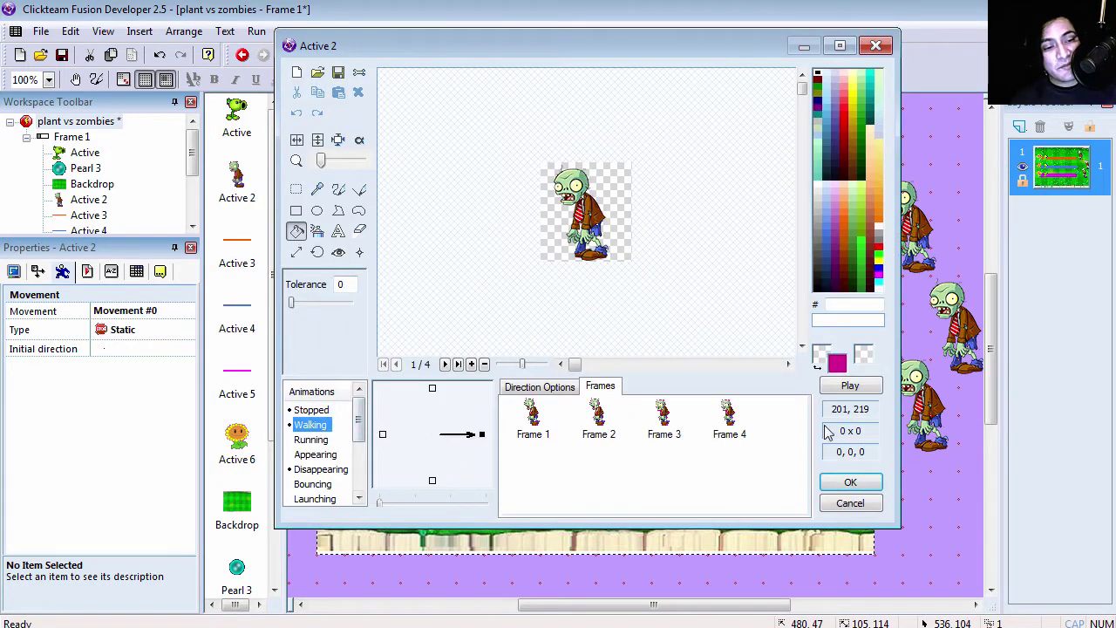
left_click(850, 386)
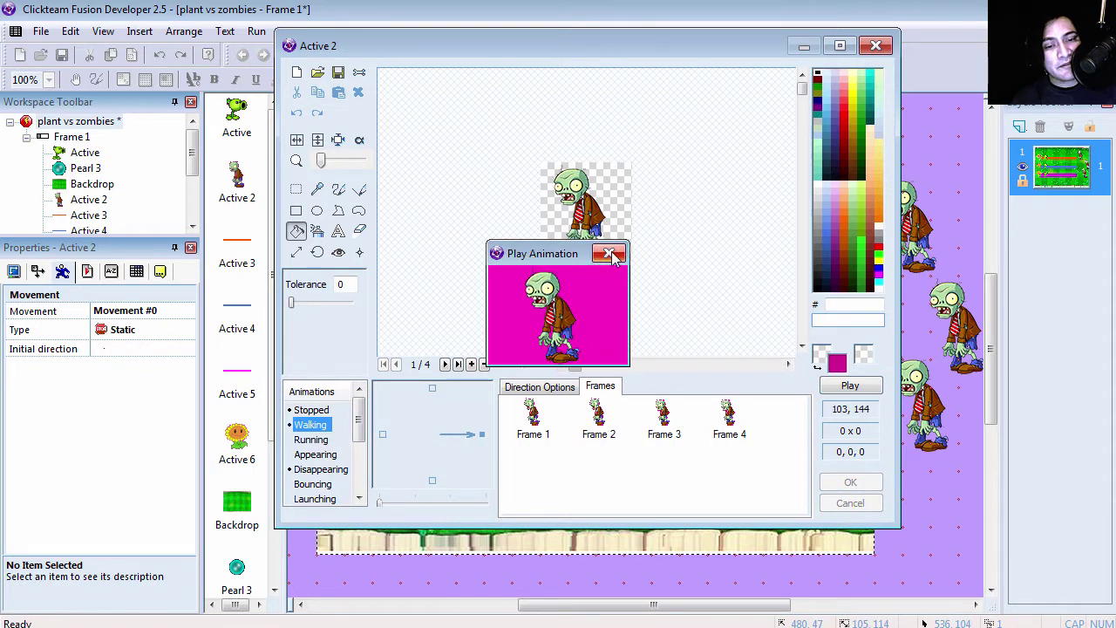
left_click(610, 253)
left_click_drag(357, 420, 358, 436)
left_click(336, 440)
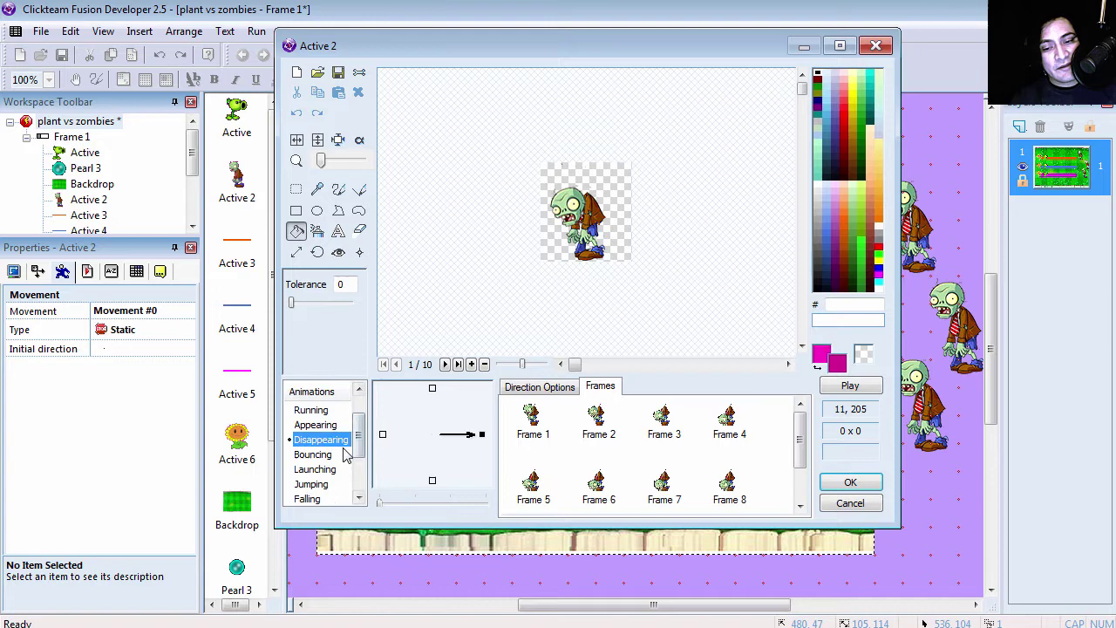
left_click(850, 387)
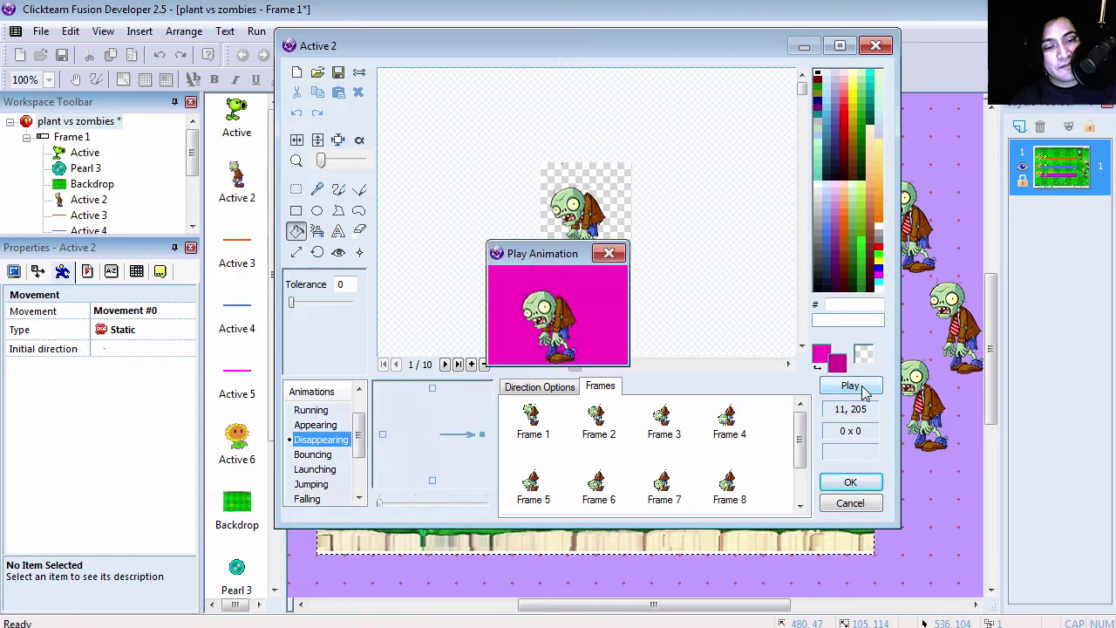
left_click(610, 253)
Step: Close the zombie animation editor and check the ZOMBIEMAKER 1, 2 and 3 names of the off-lawn zombies
left_click(851, 483)
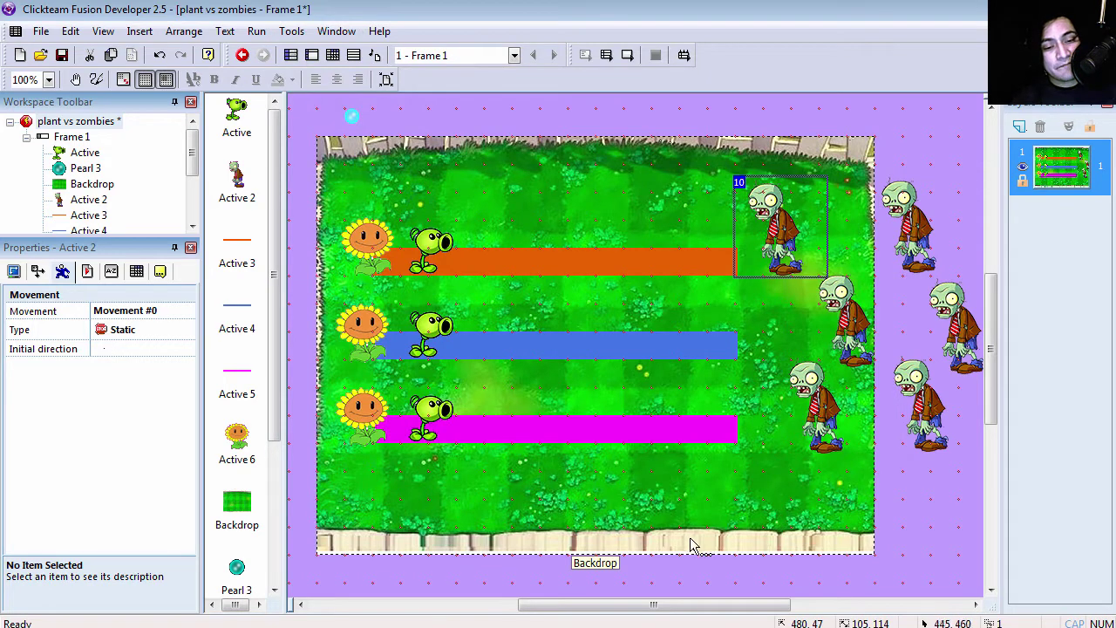
left_click_drag(698, 606, 776, 605)
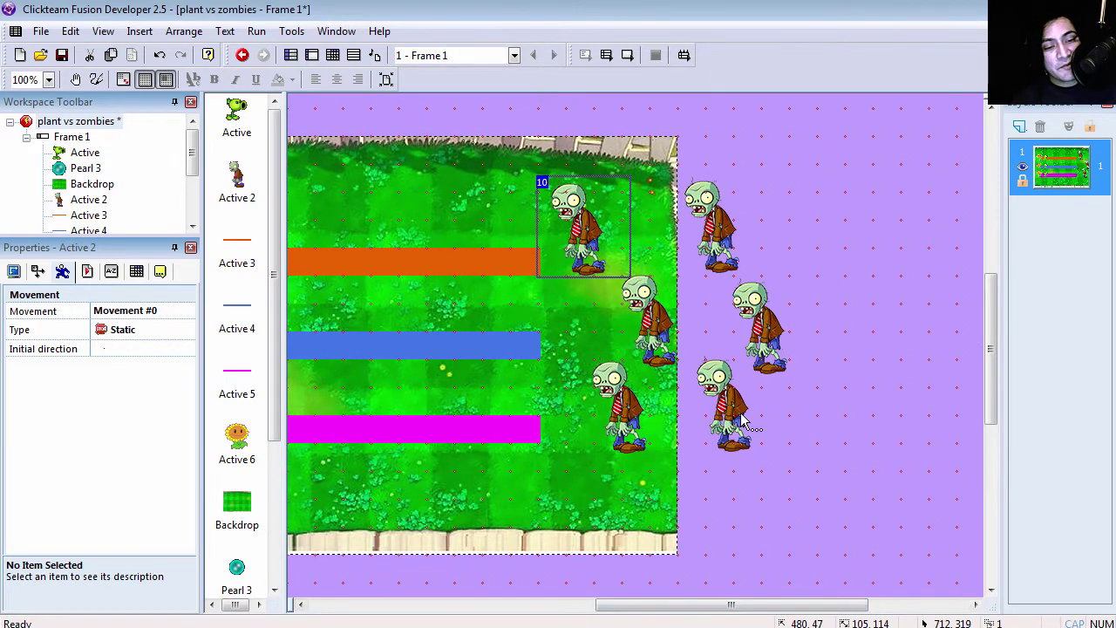
left_click(724, 231)
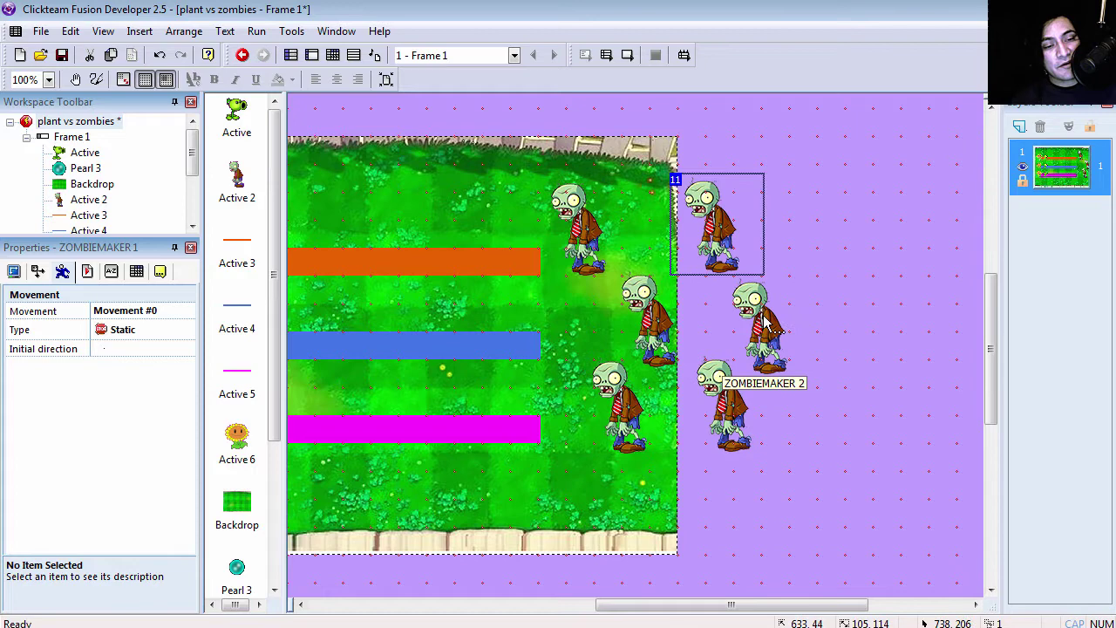
left_click(728, 410)
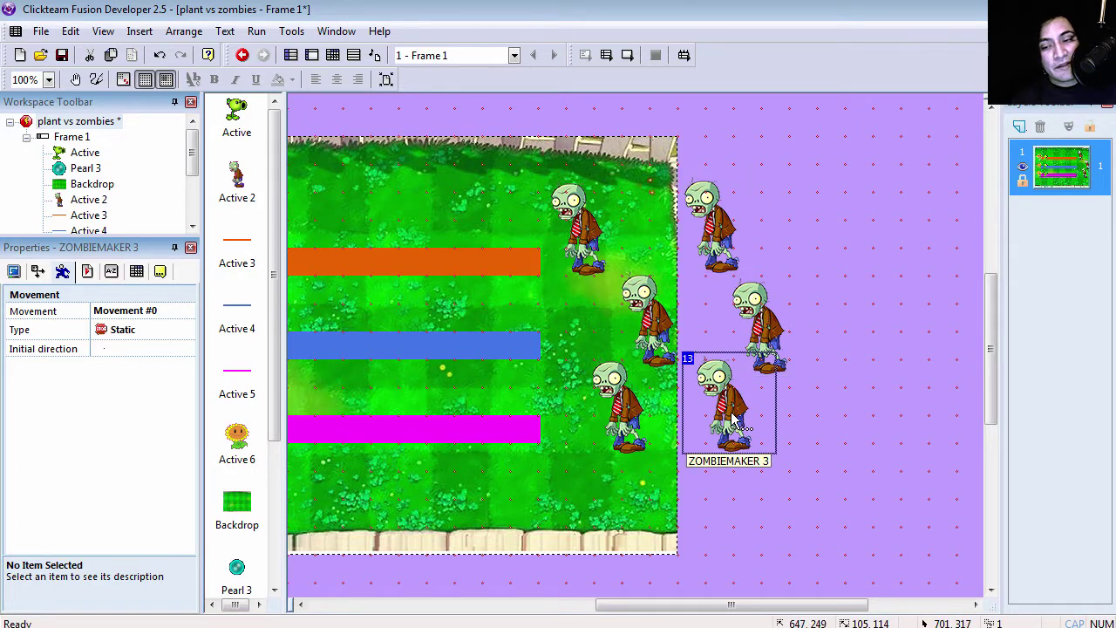
left_click(160, 272)
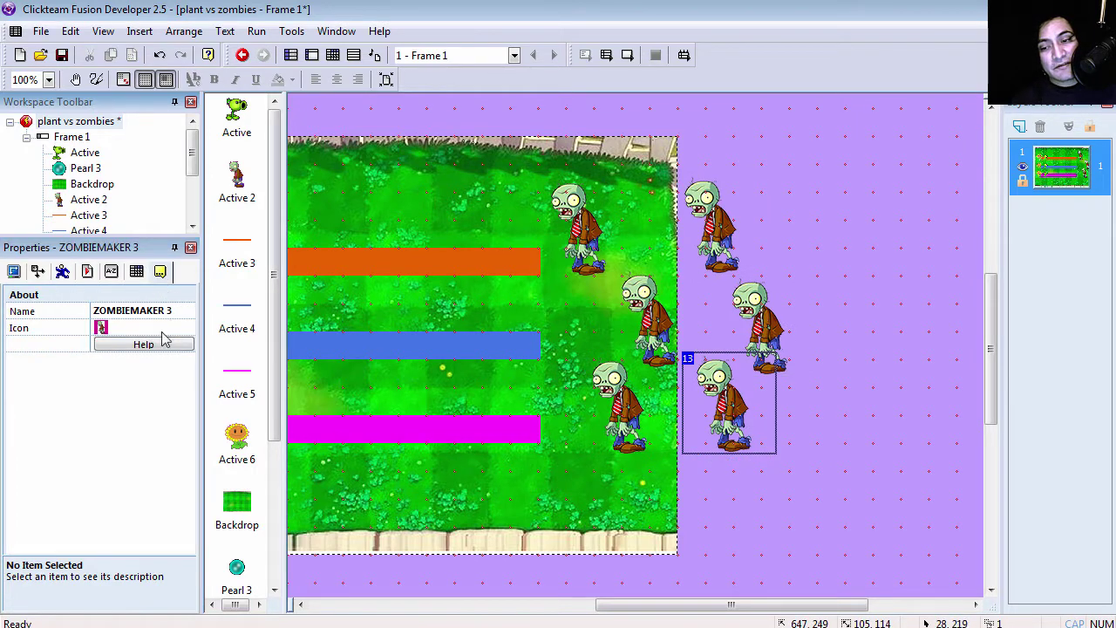
left_click(767, 311)
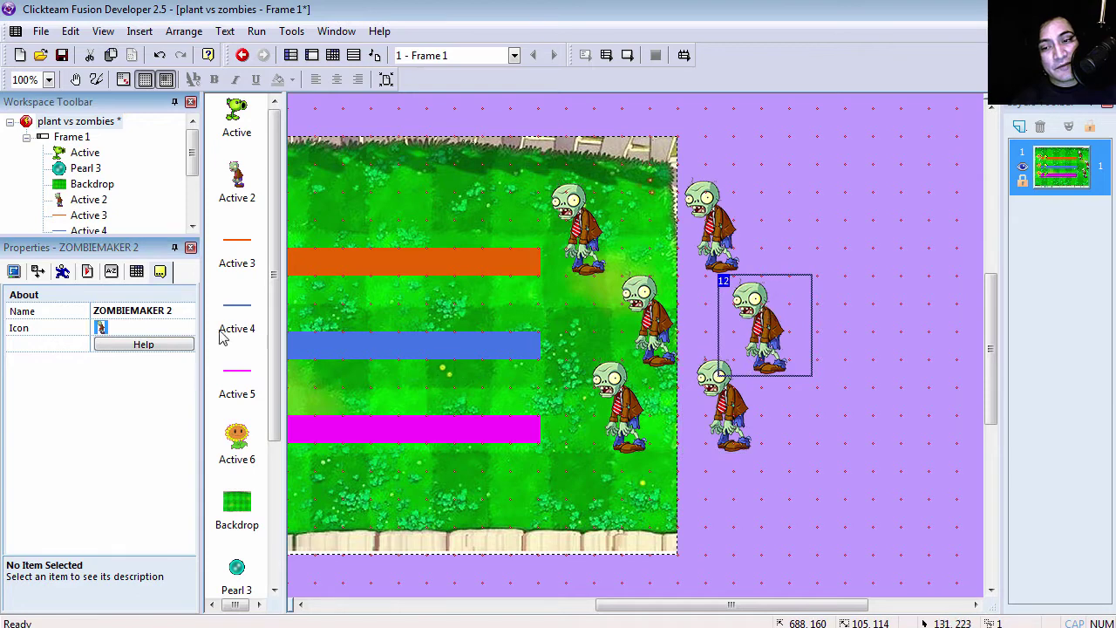
left_click(689, 261)
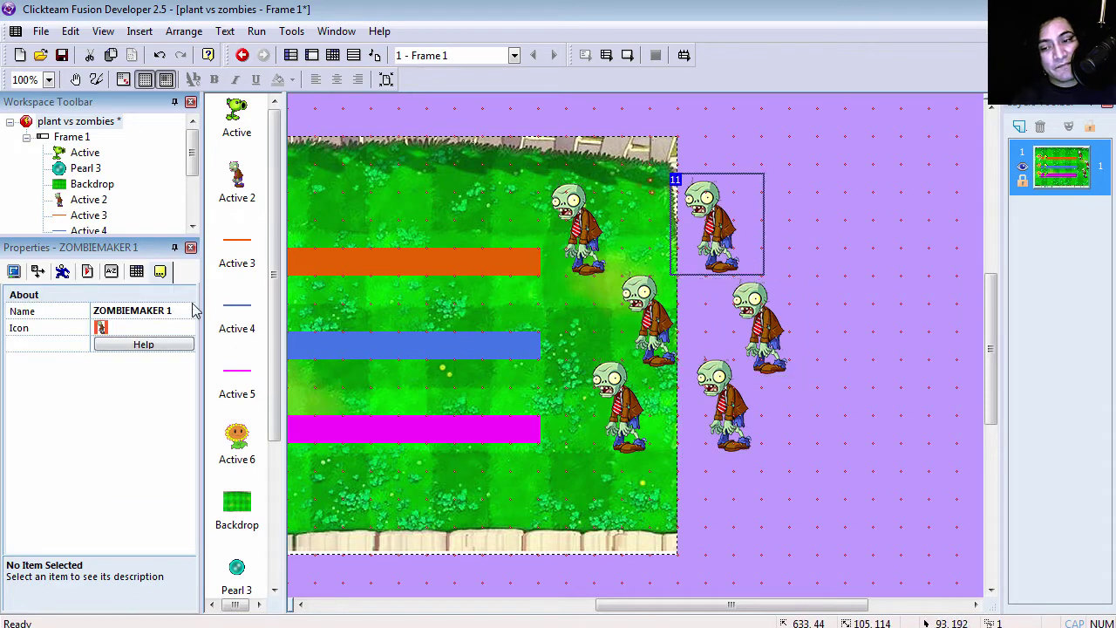
left_click_drag(738, 605, 675, 607)
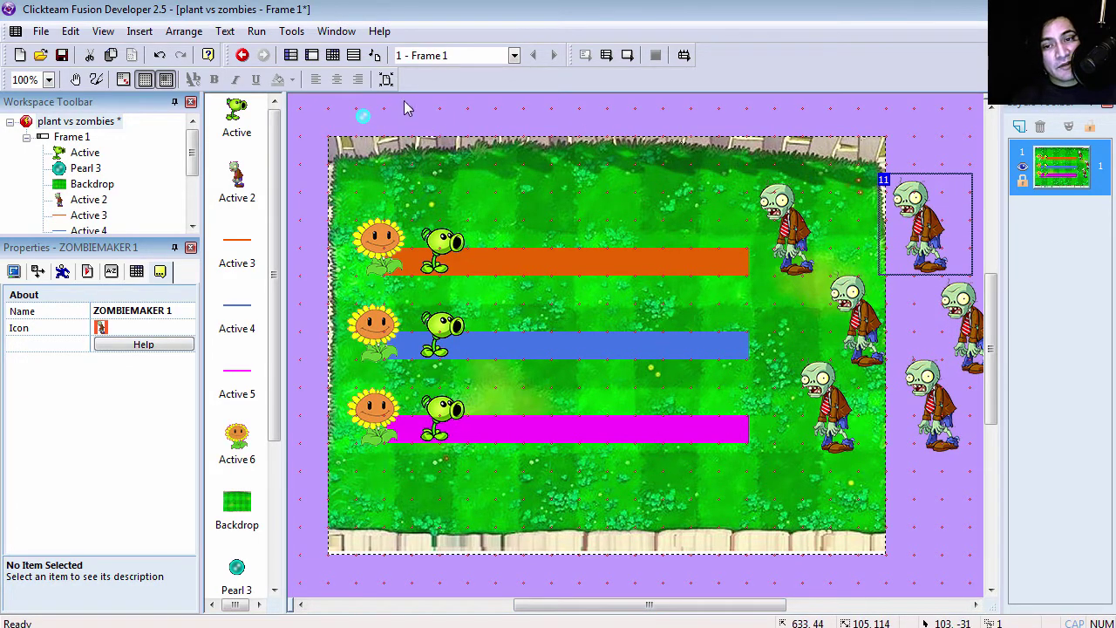
Step: In the Event Editor, start event 1 with the orange lane bar overlapping the peashooter
left_click(333, 56)
left_click(338, 142)
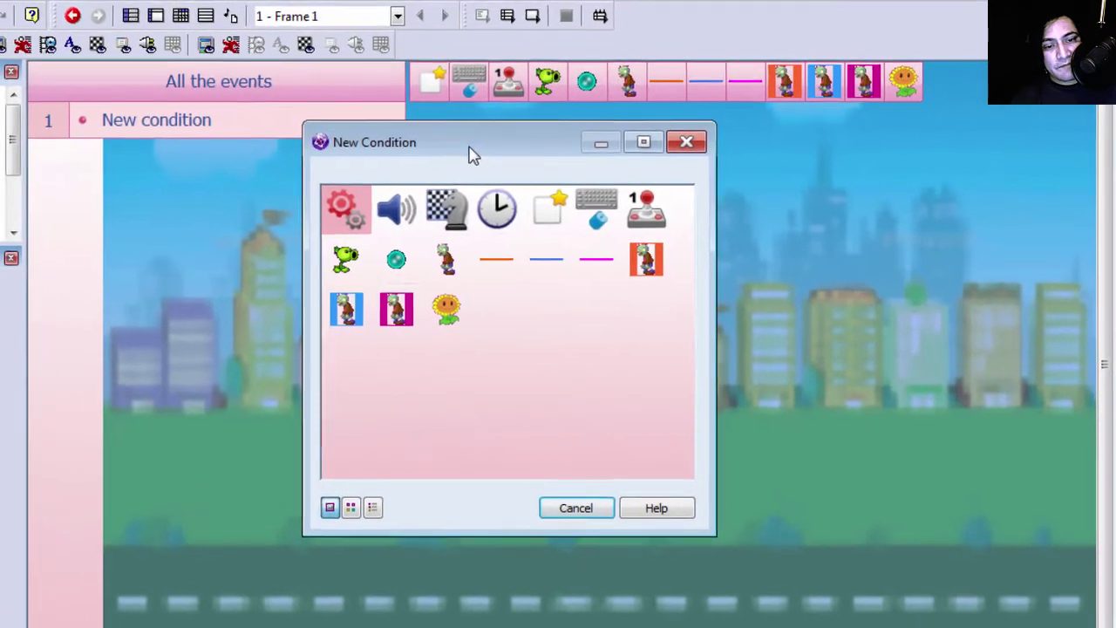
left_click(495, 262)
mouse_move(549, 274)
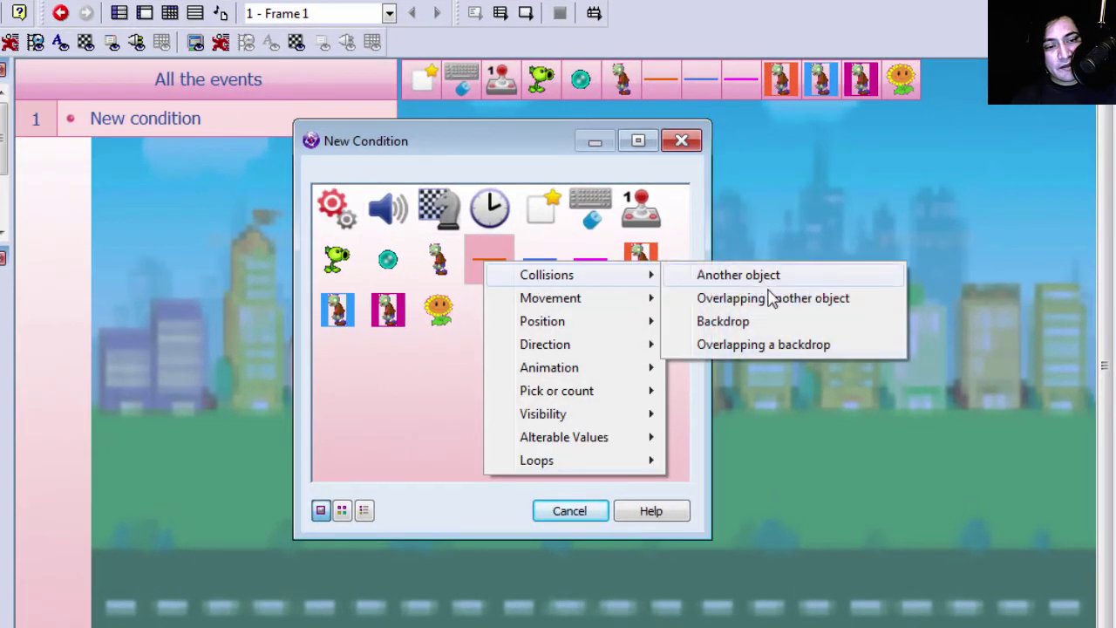
left_click(772, 301)
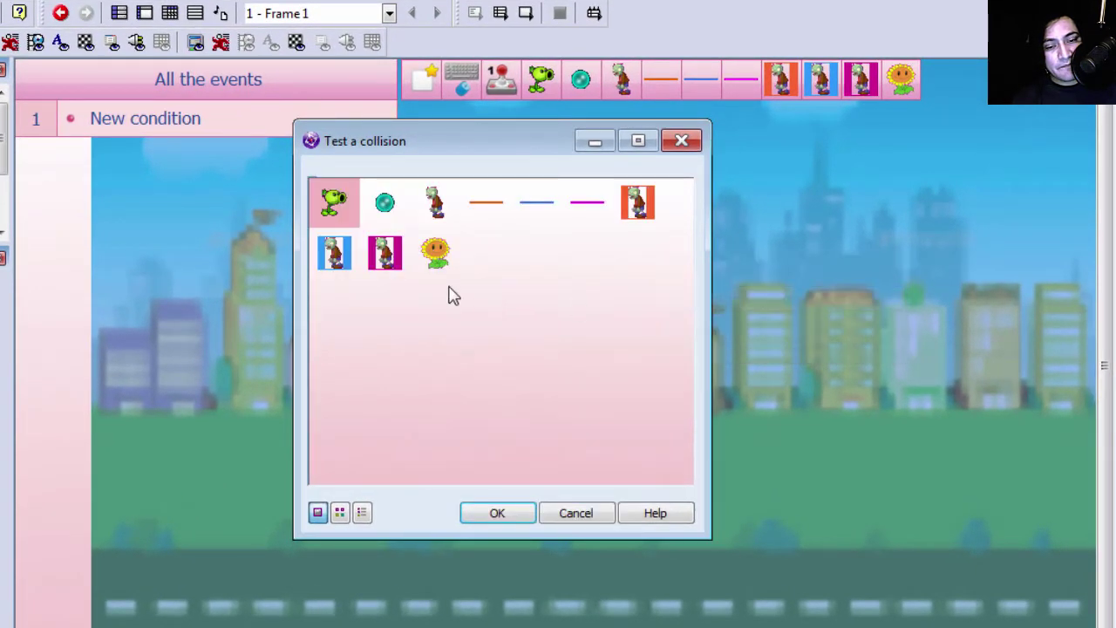
double_click(335, 204)
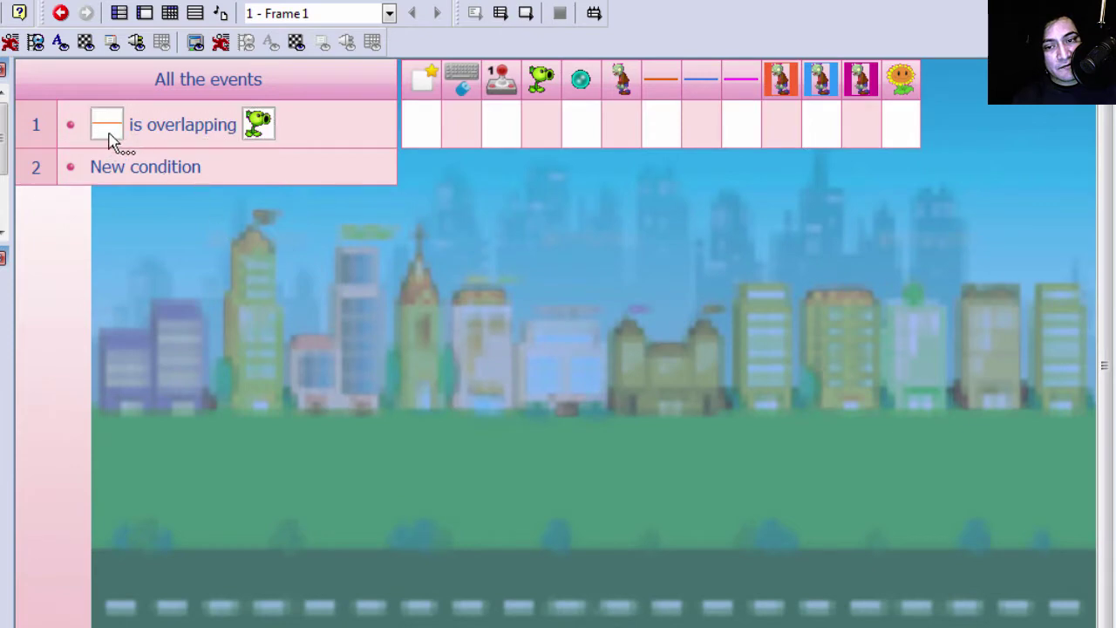
left_click(145, 13)
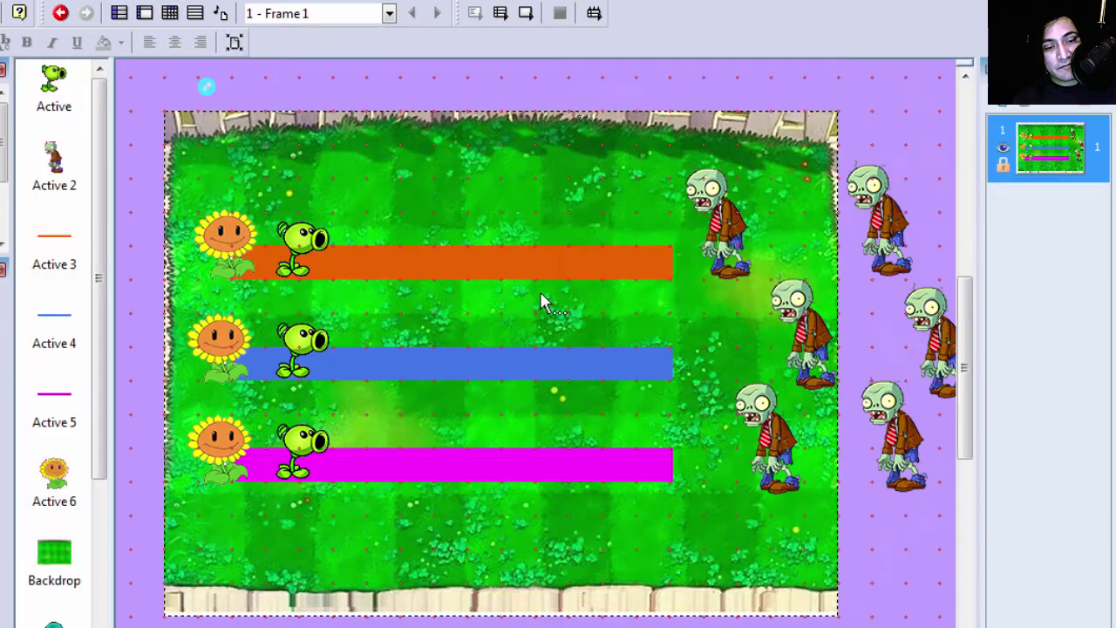
left_click(170, 13)
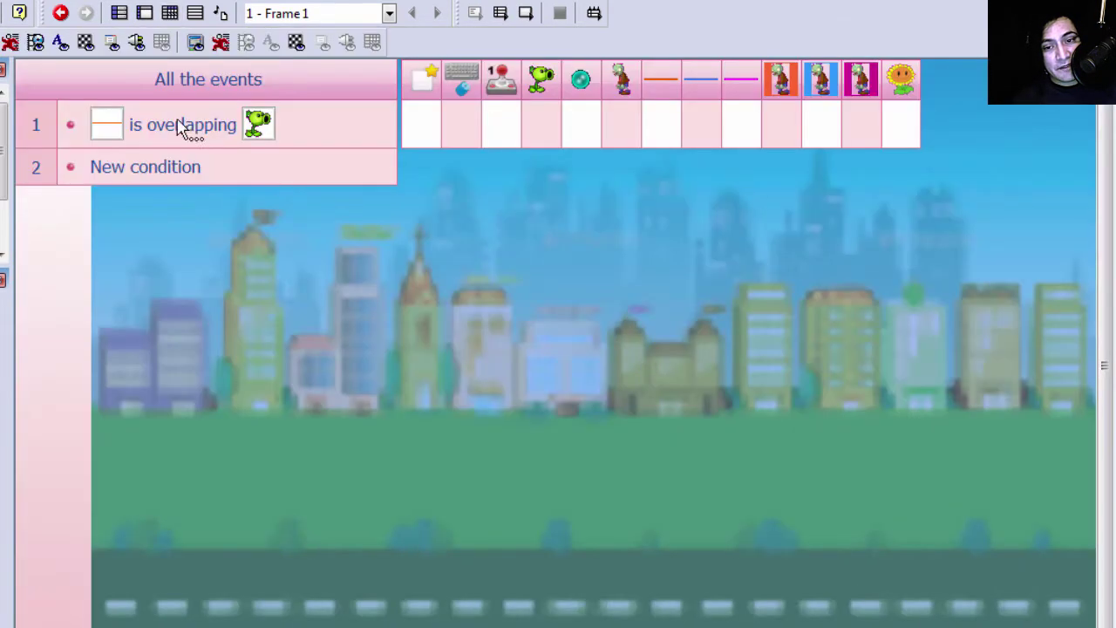
Step: Add a condition requiring the orange line to overlap the zombie (Active 2)
right_click(207, 132)
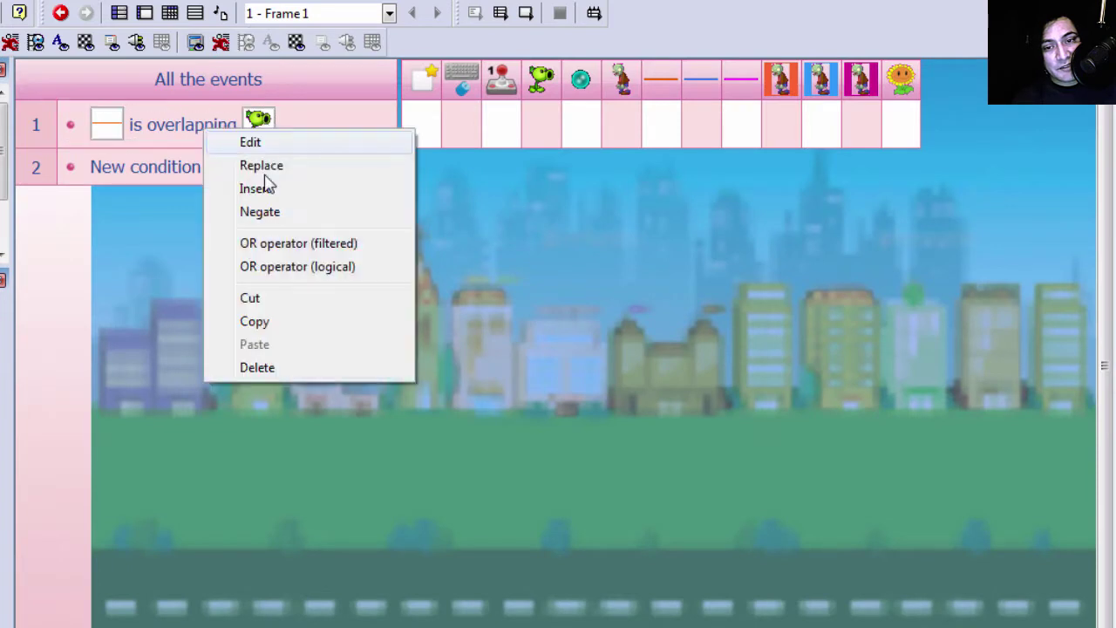
left_click(269, 194)
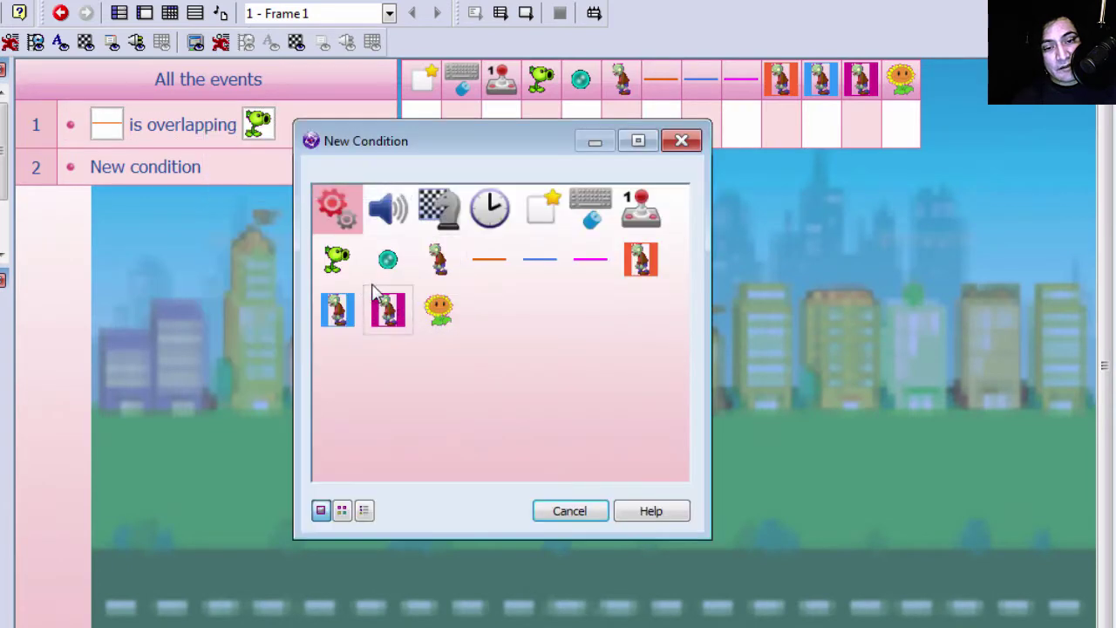
left_click(491, 263)
mouse_move(558, 276)
left_click(742, 299)
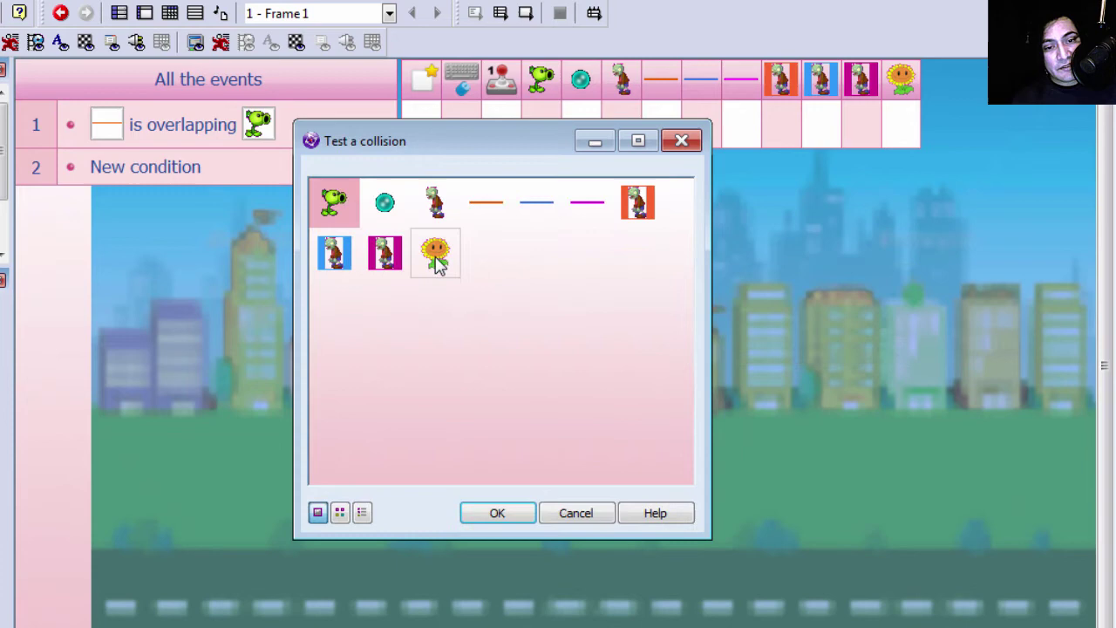
left_click(436, 203)
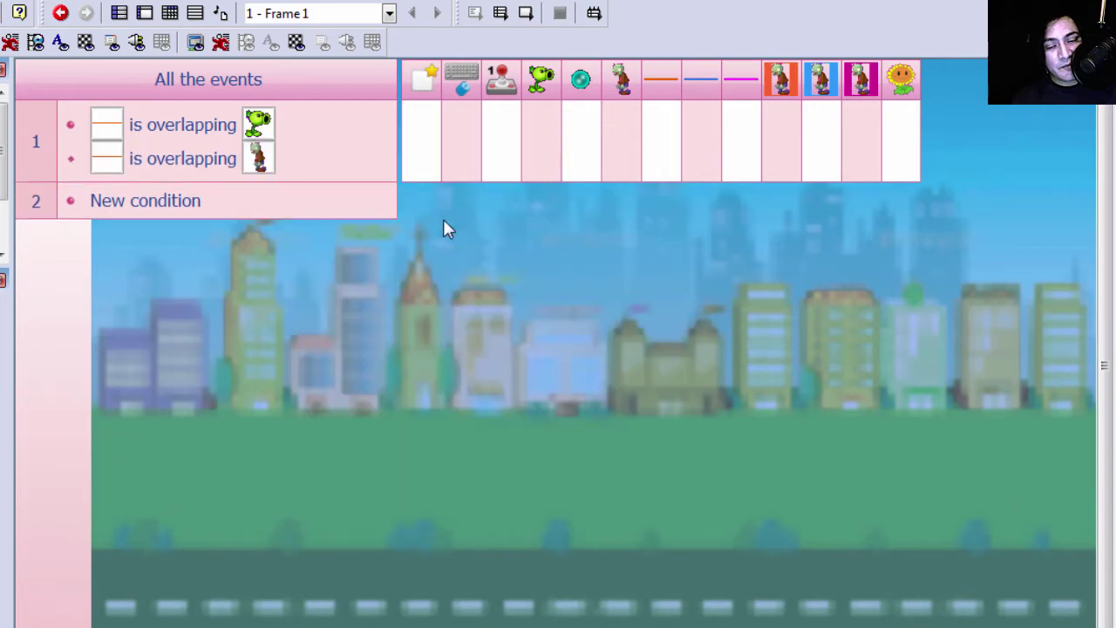
Step: Add a Timer 'Every' condition so event 1 repeats every 1.31 seconds
right_click(209, 164)
left_click(277, 225)
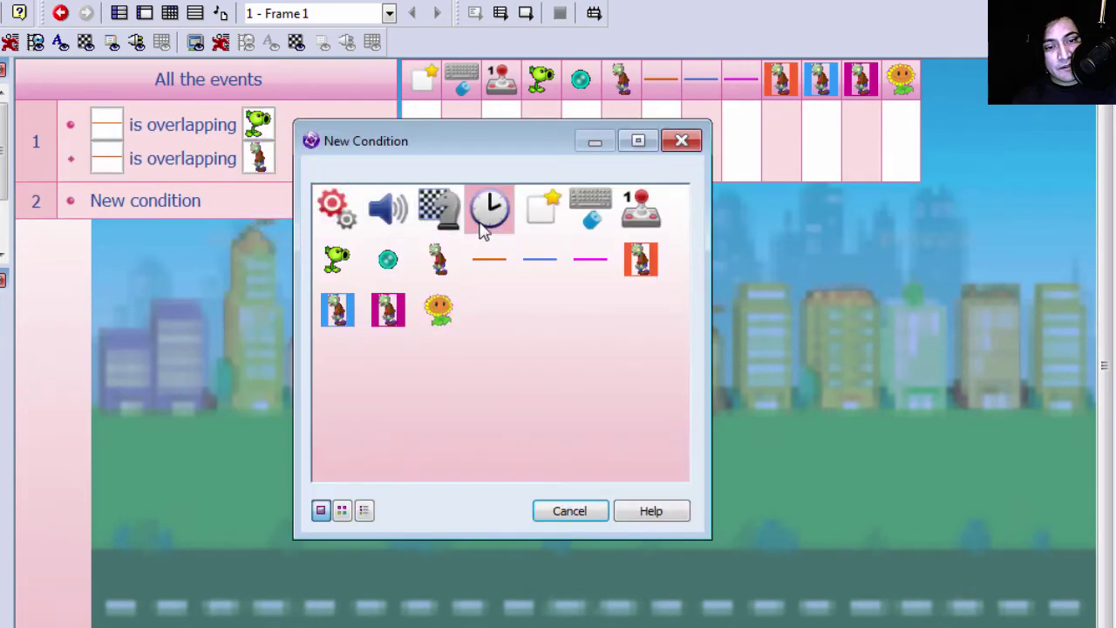
left_click(494, 207)
left_click(538, 353)
left_click_drag(539, 369, 582, 361)
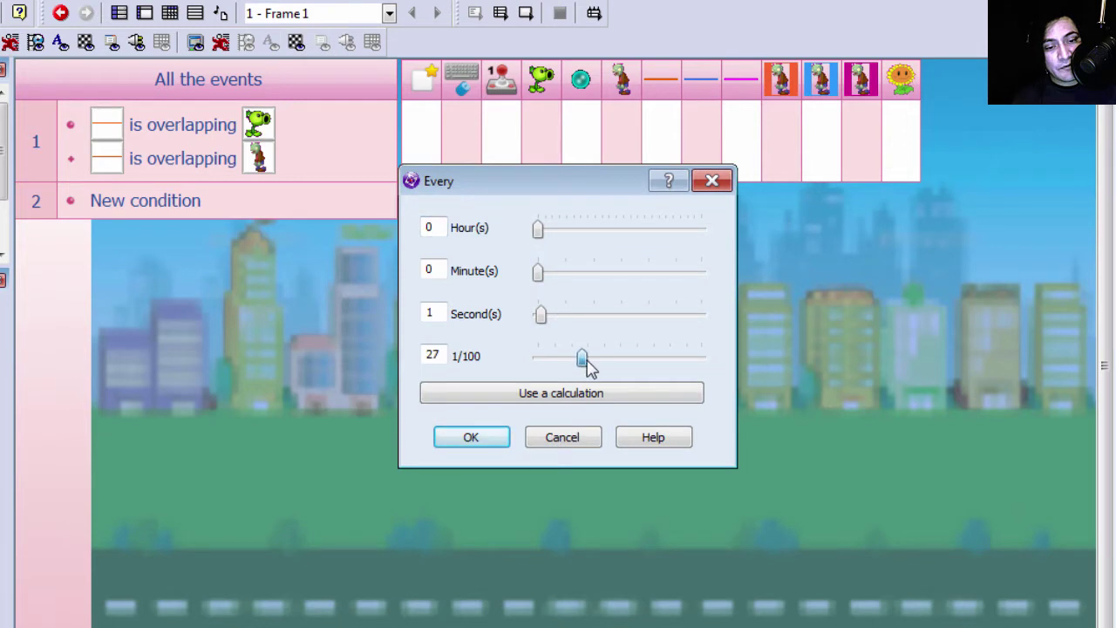
left_click(470, 437)
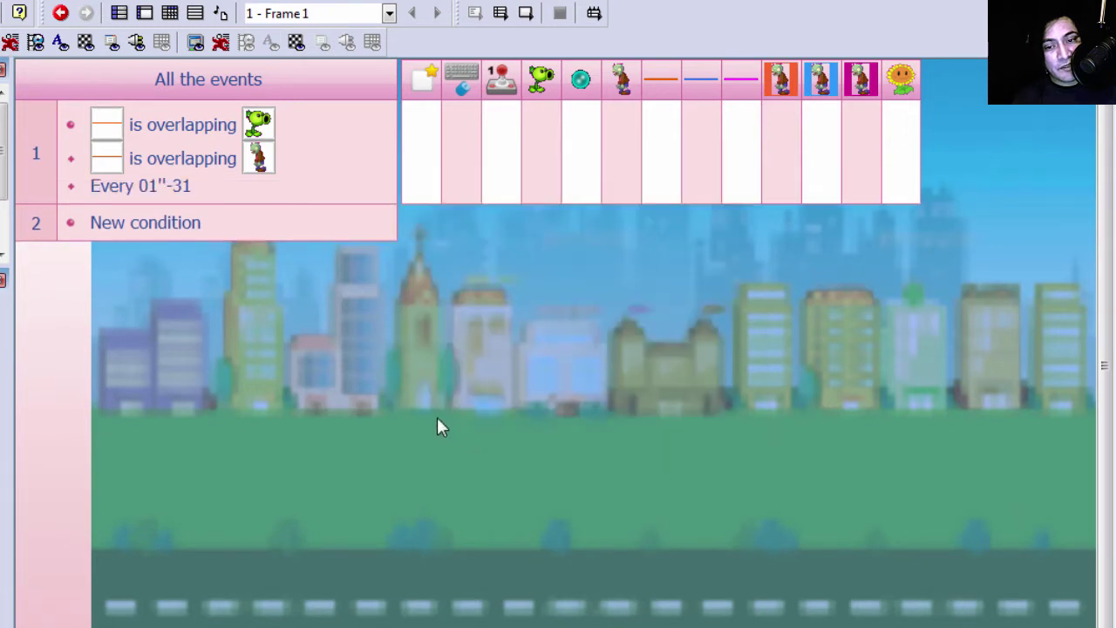
Step: Add an event 1 action launching Pearl 3 from the peashooter in direction 0 at speed 30
right_click(550, 175)
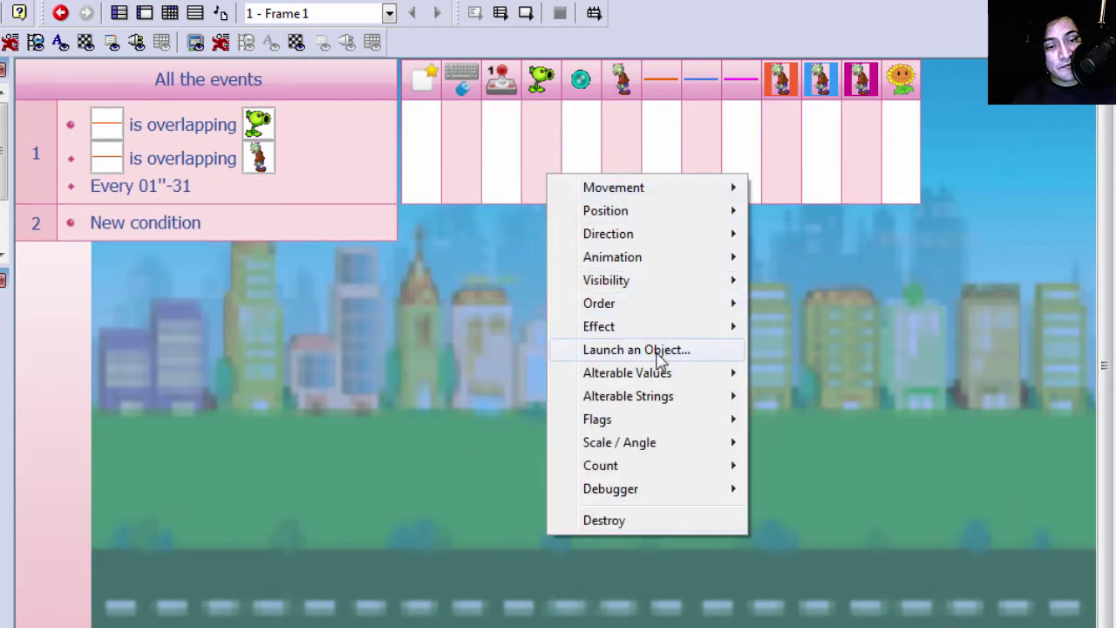
left_click(624, 349)
double_click(499, 218)
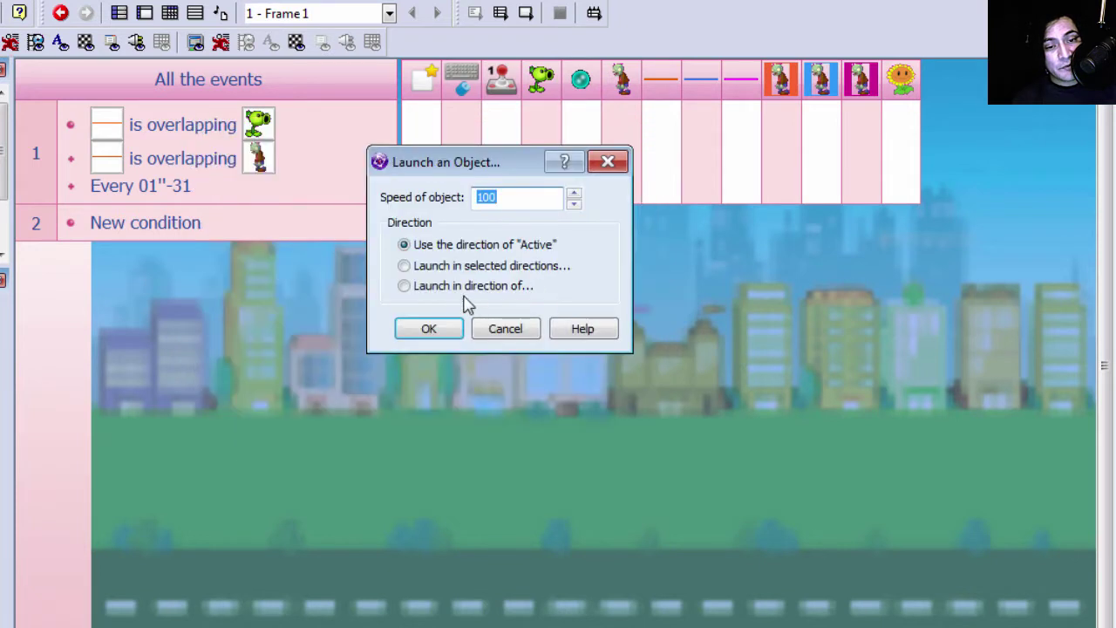
left_click(478, 266)
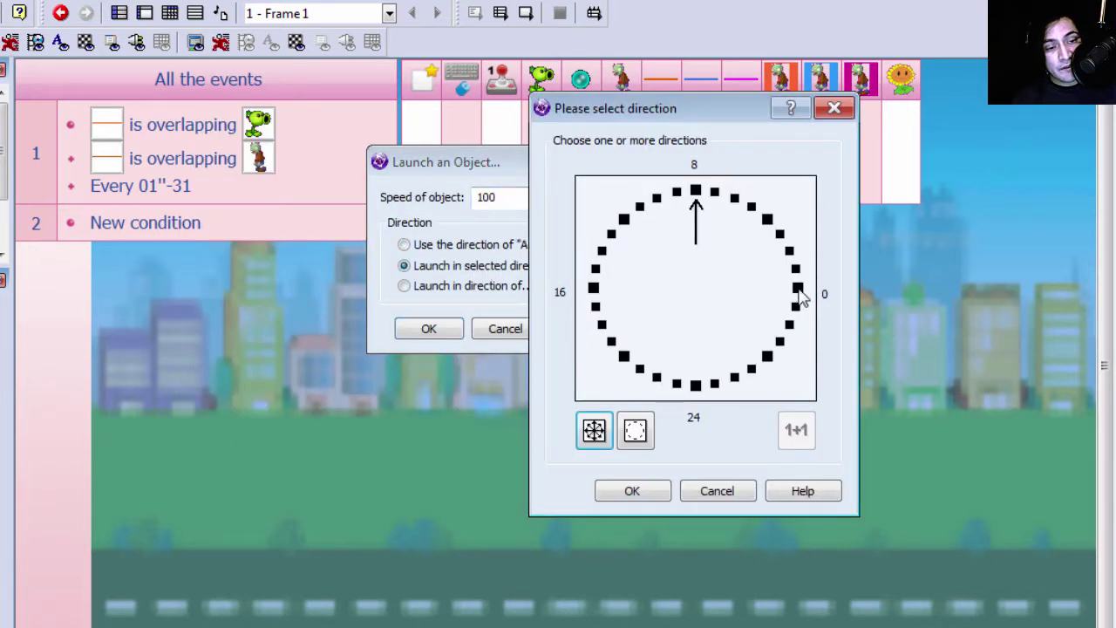
left_click(634, 492)
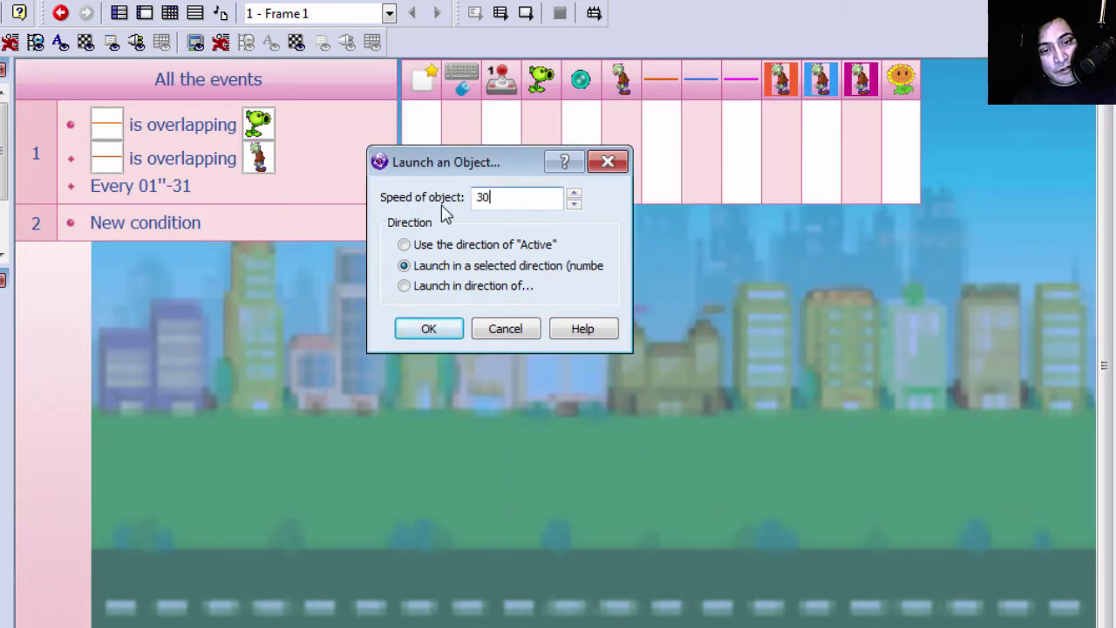
left_click(429, 329)
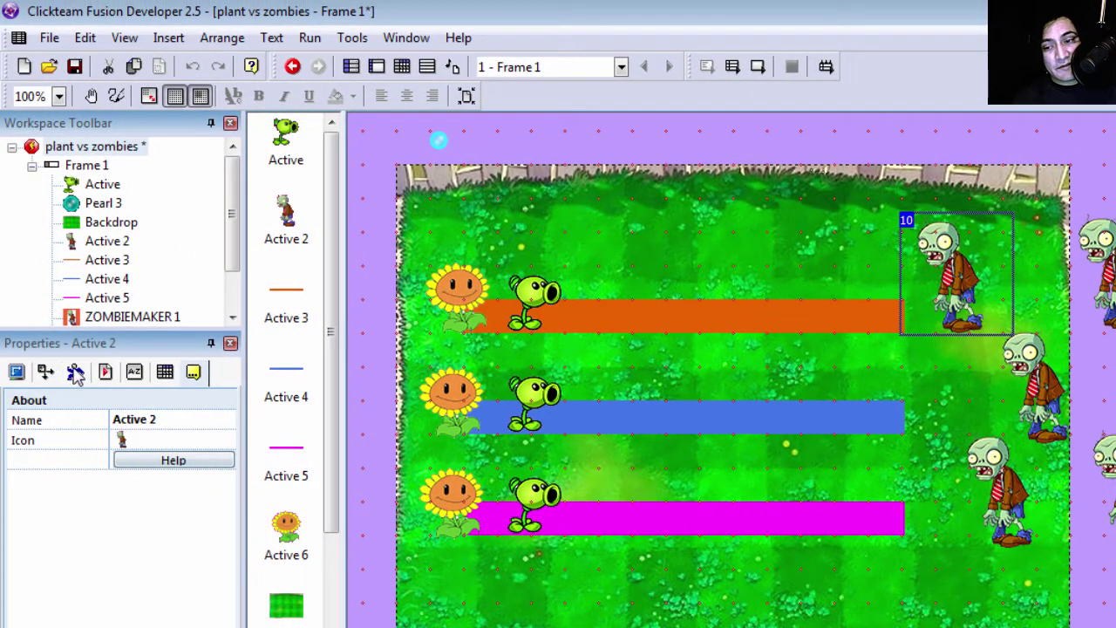
Step: Set the zombie's movement to Bouncing Ball with only initial direction 16 and speed 2
left_click(76, 372)
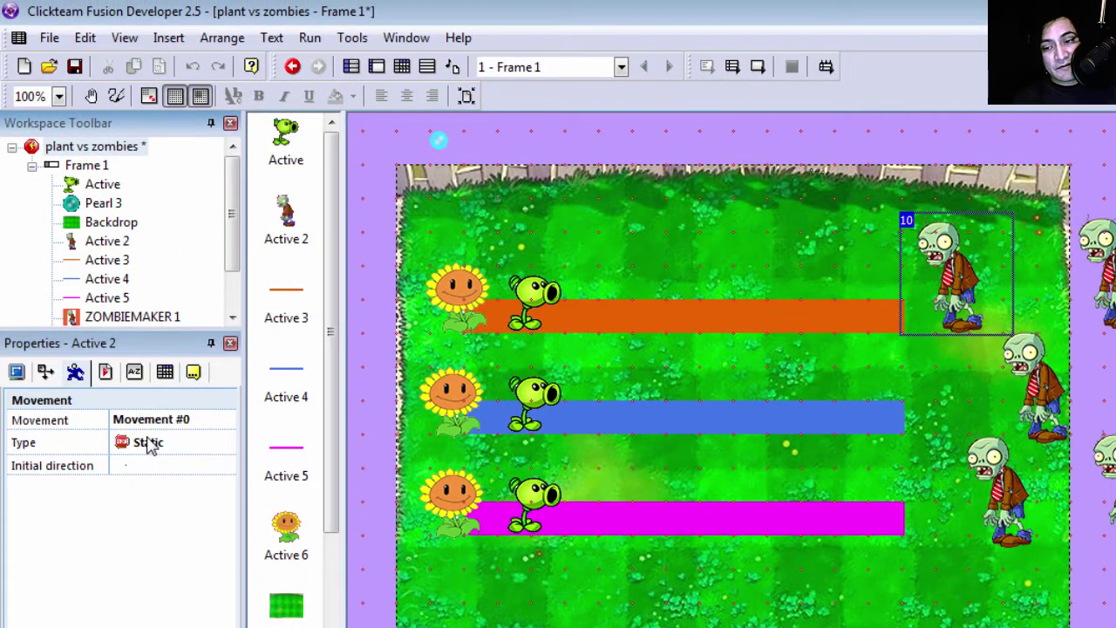
left_click(153, 443)
left_click(184, 46)
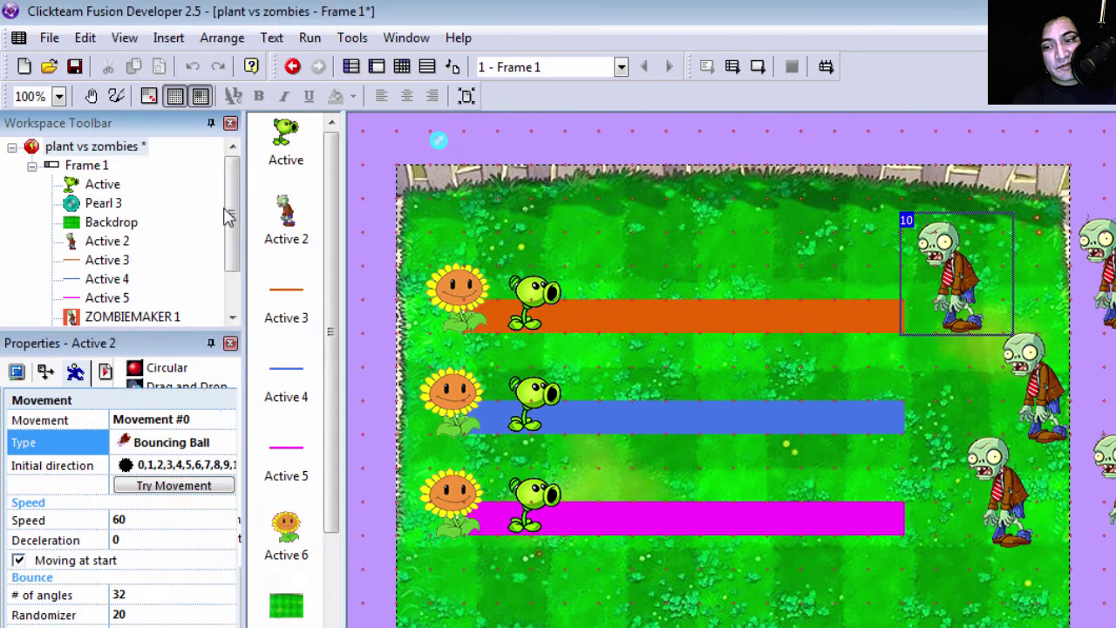
left_click(183, 468)
left_click(135, 627)
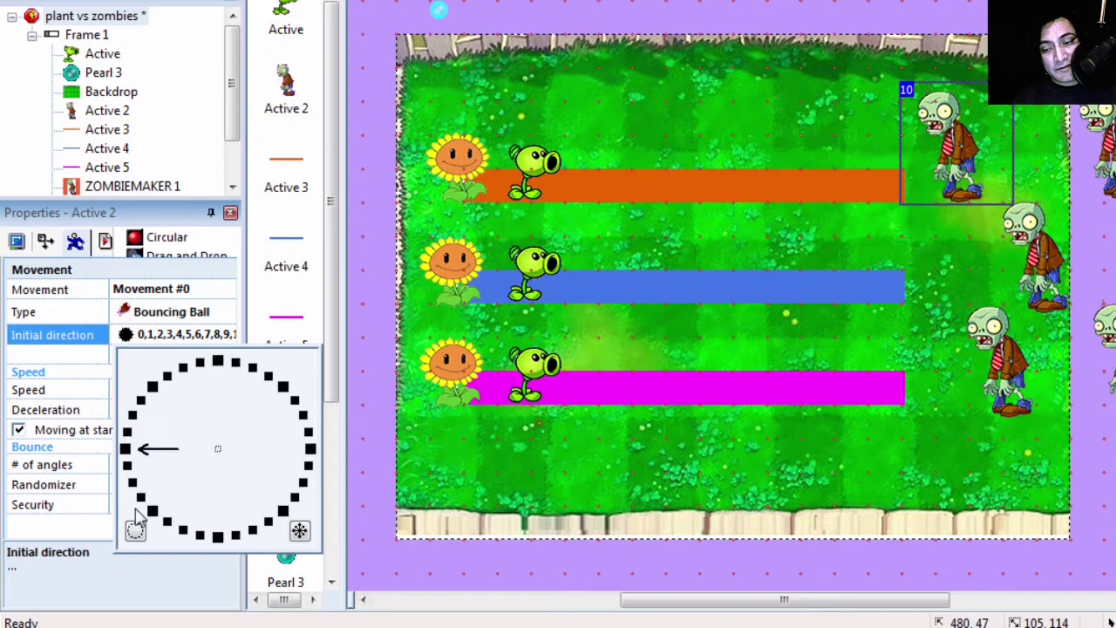
left_click(147, 598)
left_click(142, 388)
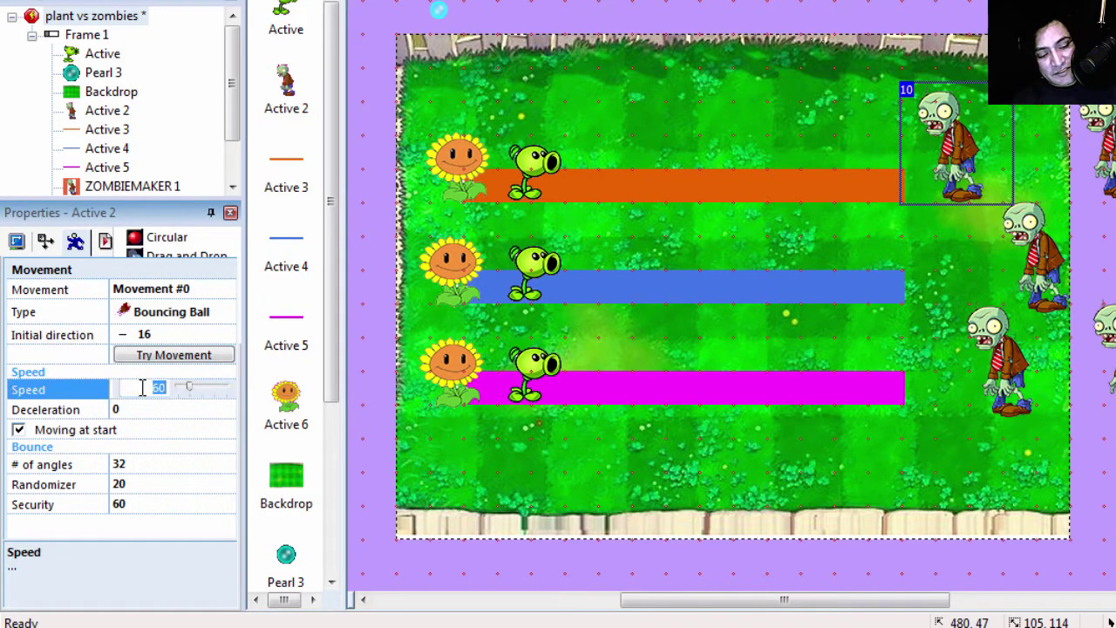
type("2")
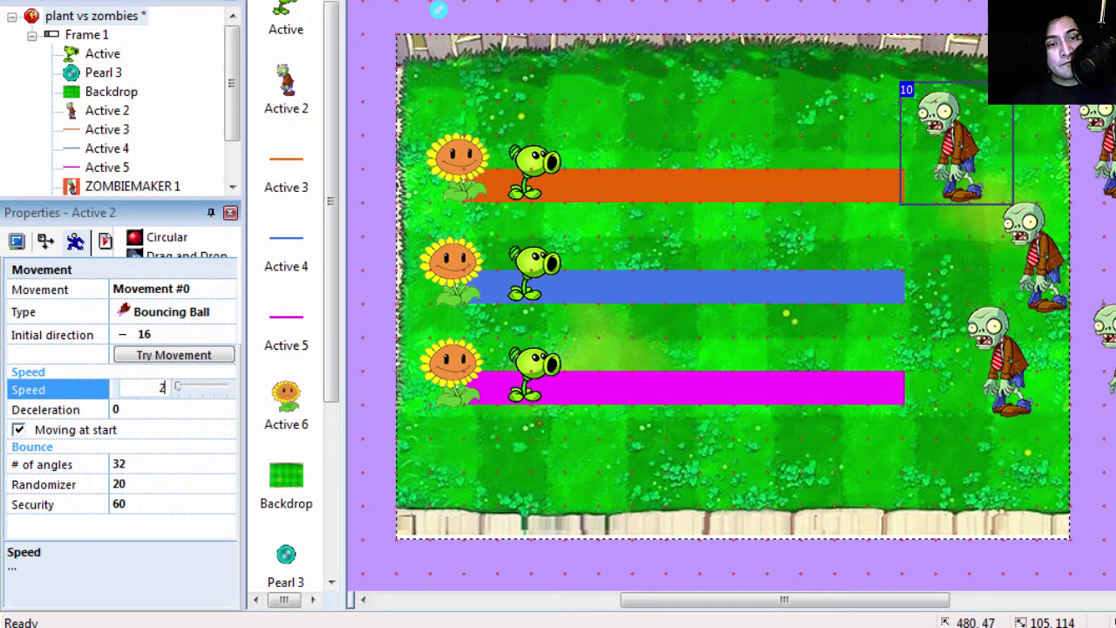
Step: Test-run the game to watch the peashooter fire, then close the game window
key("F7")
left_click_drag(514, 71, 530, 0)
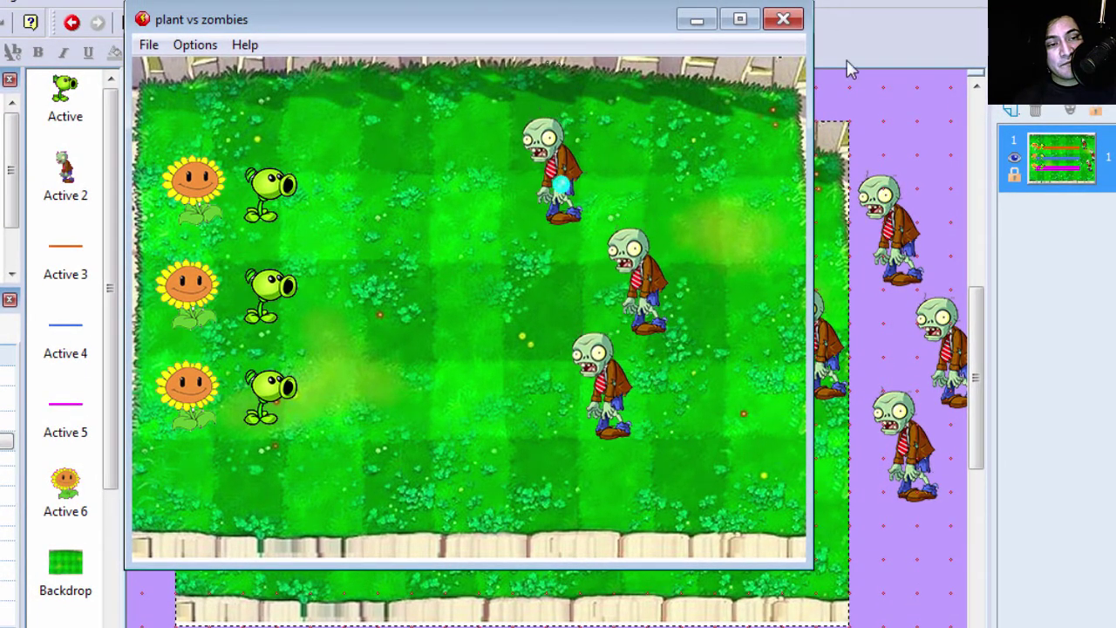
left_click(784, 21)
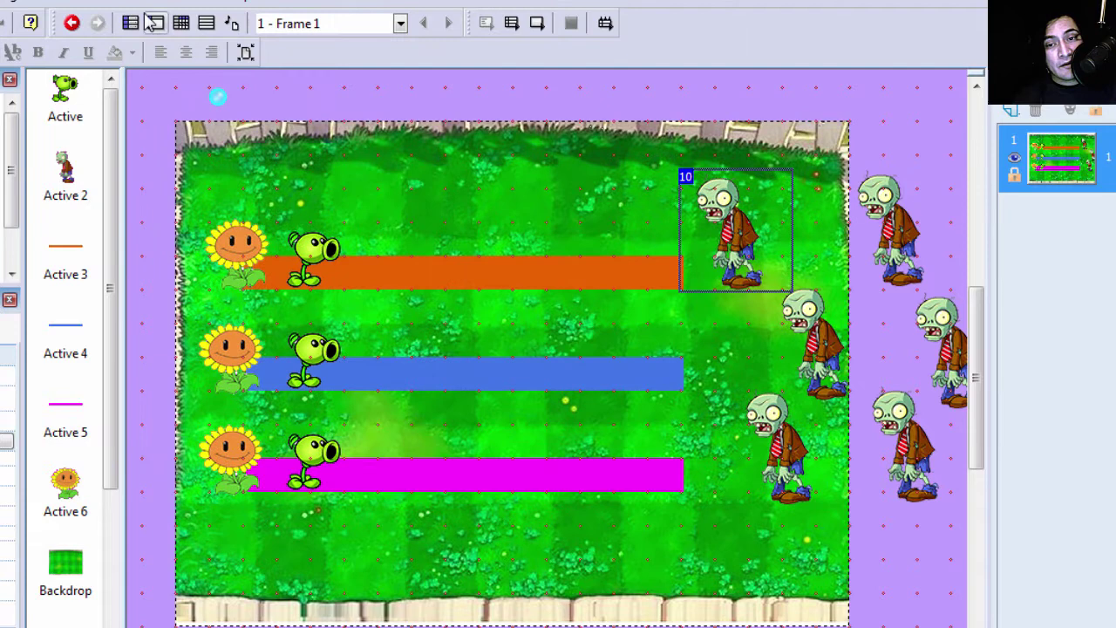
Step: Create event 2 with the condition Pearl 3 colliding with the zombie (Active 2)
left_click(185, 24)
left_click(155, 233)
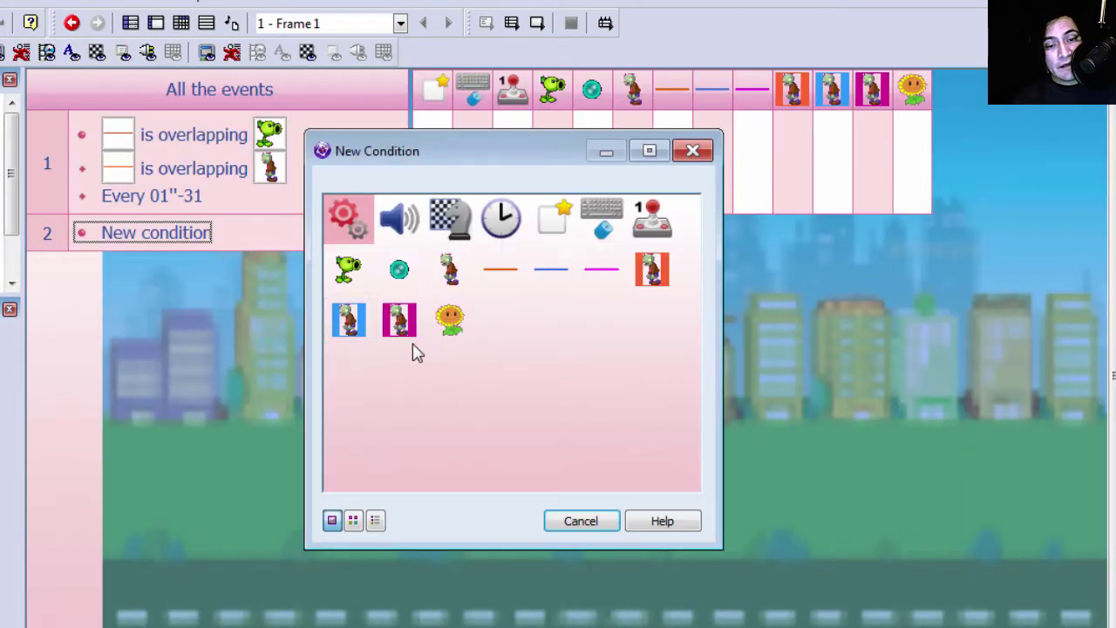
left_click(401, 272)
mouse_move(428, 281)
left_click(643, 291)
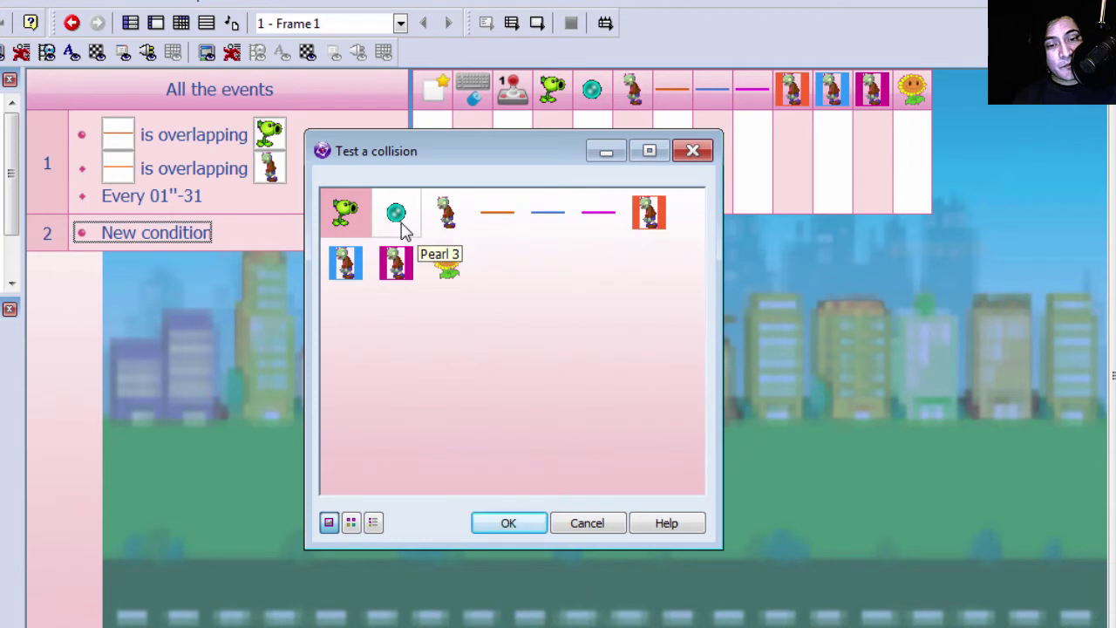
double_click(447, 214)
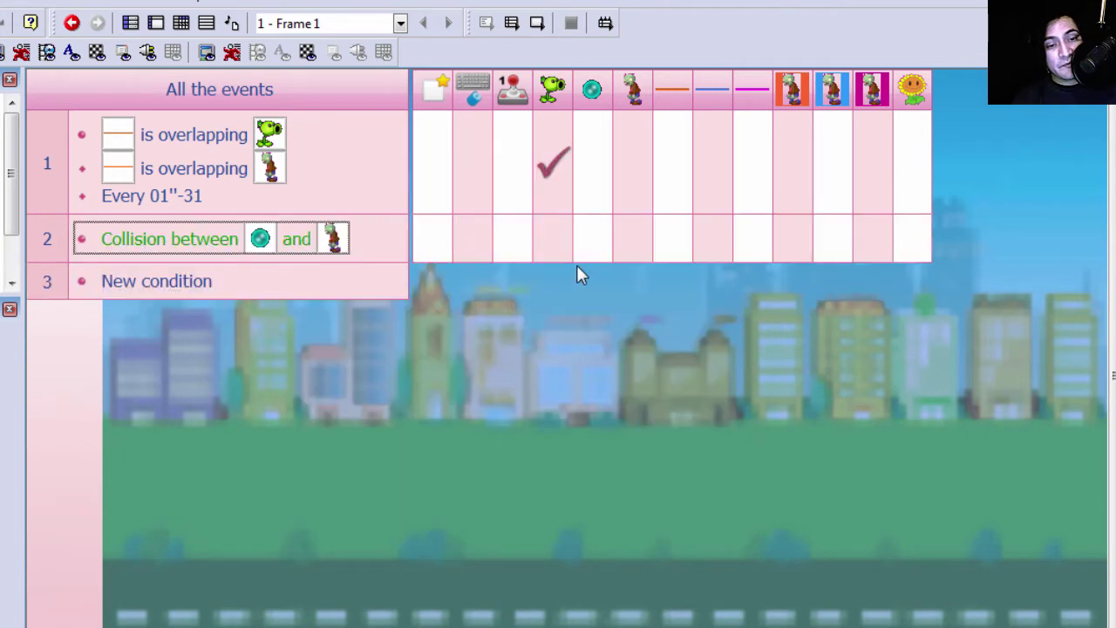
Step: Make the pearl get destroyed on impact, then test-run and close the game
left_click(590, 240)
left_click(668, 579)
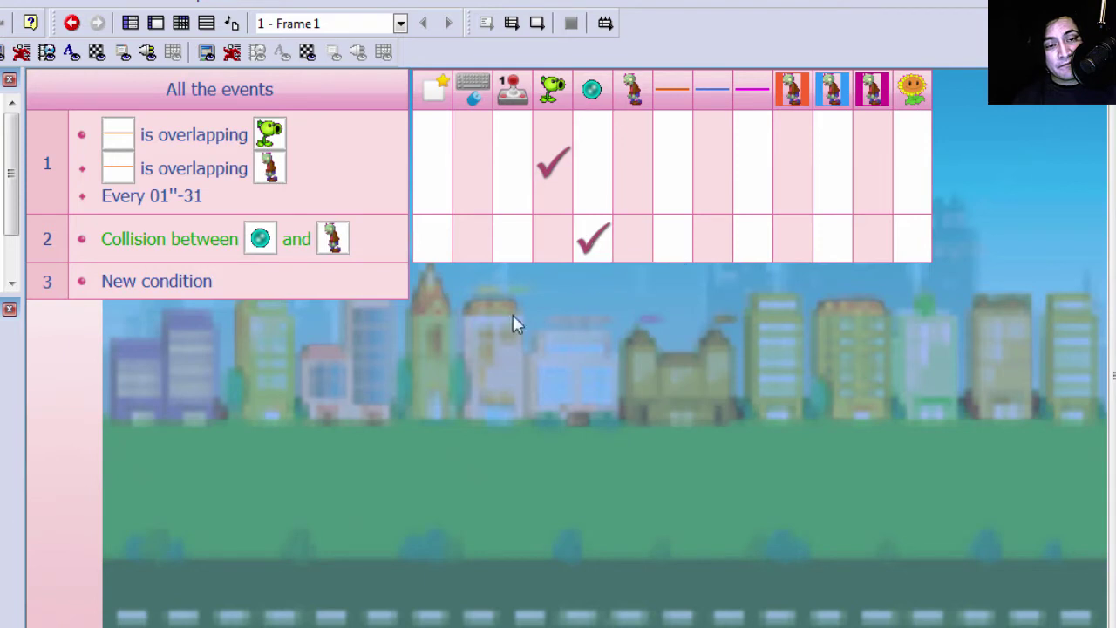
left_click(536, 23)
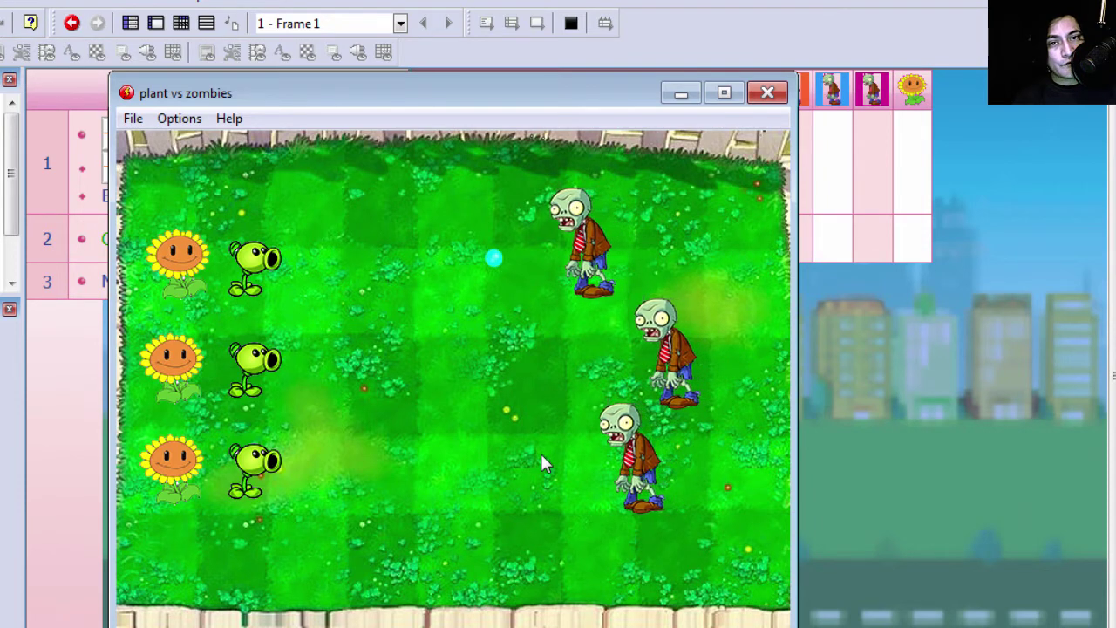
left_click(767, 93)
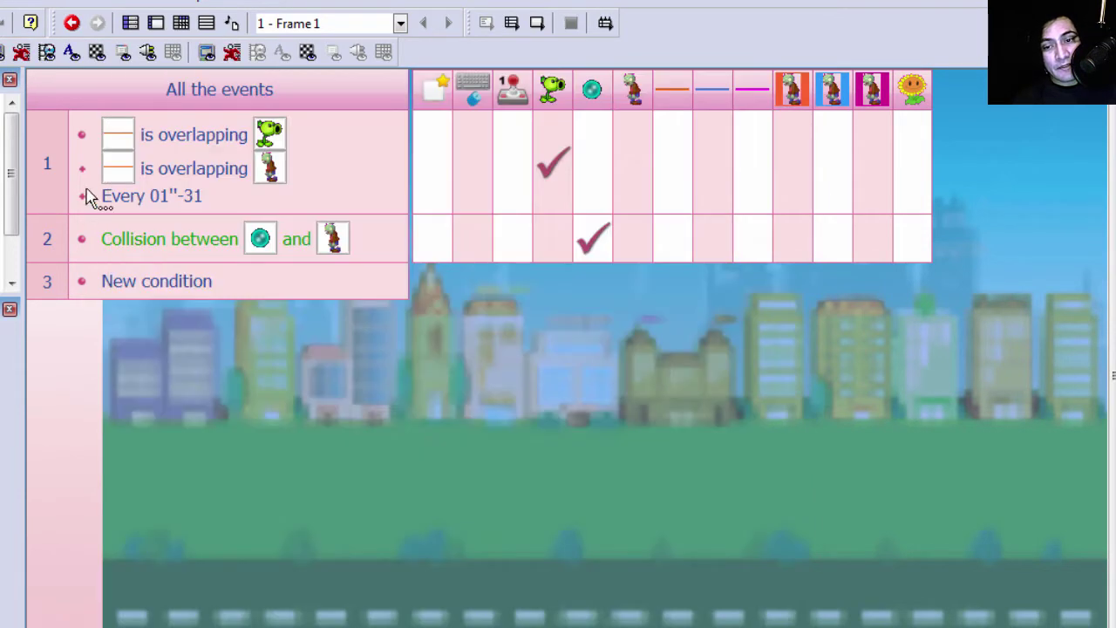
Step: Duplicate event 1 as event 2 and switch both overlap conditions to the blue lane line
left_click(54, 149)
key("ctrl+c")
key("ctrl+v")
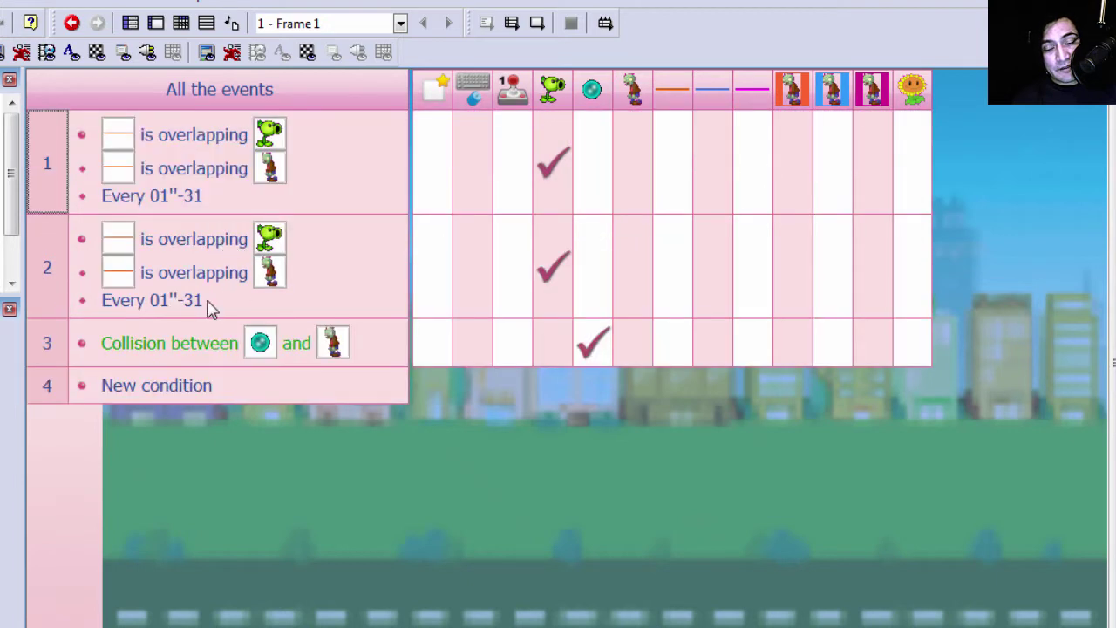
double_click(119, 238)
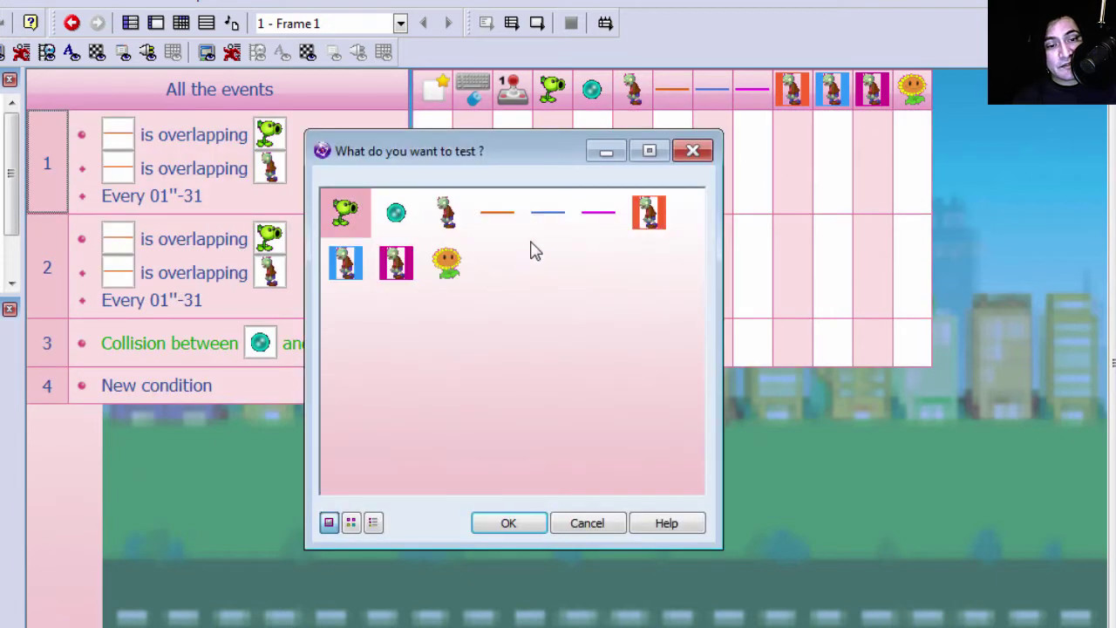
double_click(547, 218)
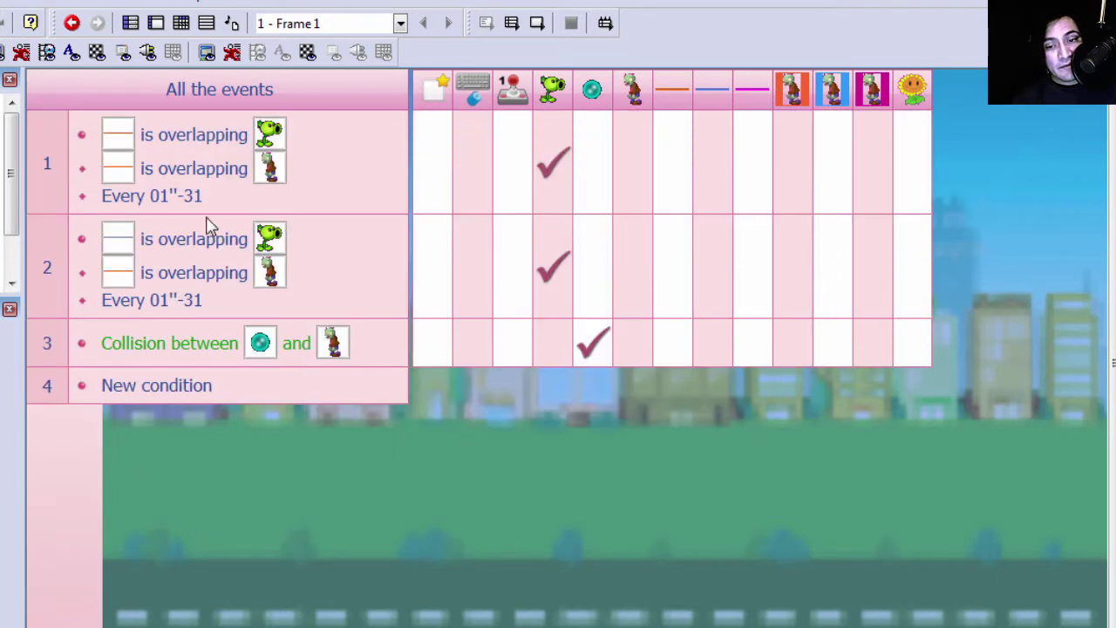
double_click(127, 278)
double_click(558, 221)
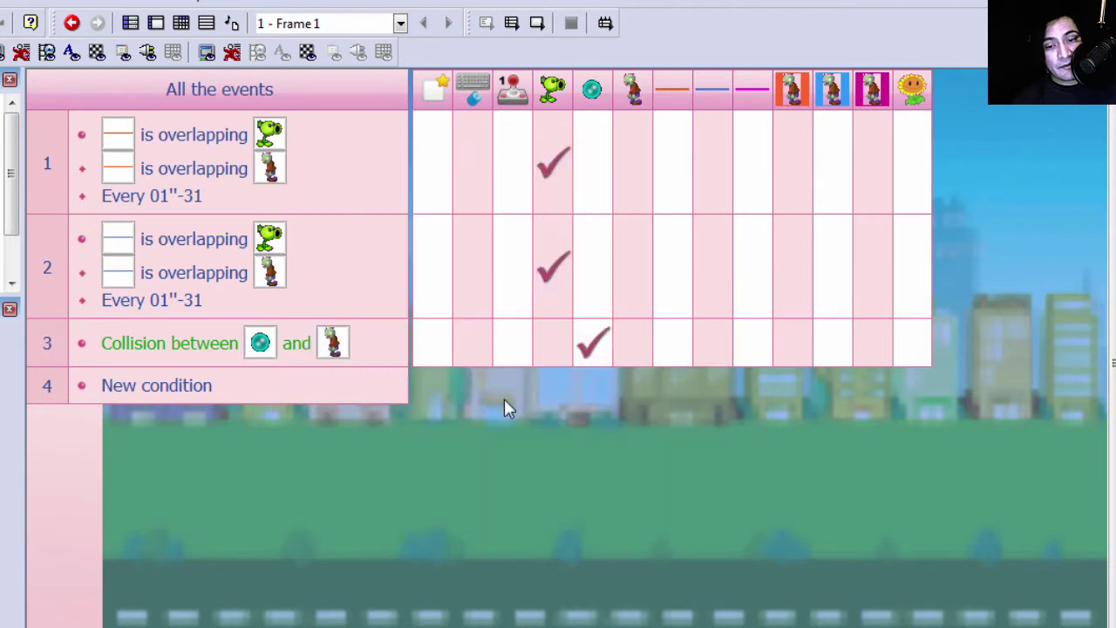
Step: Try drawing green on the blue lane bar's image, then discard the change
left_click(155, 23)
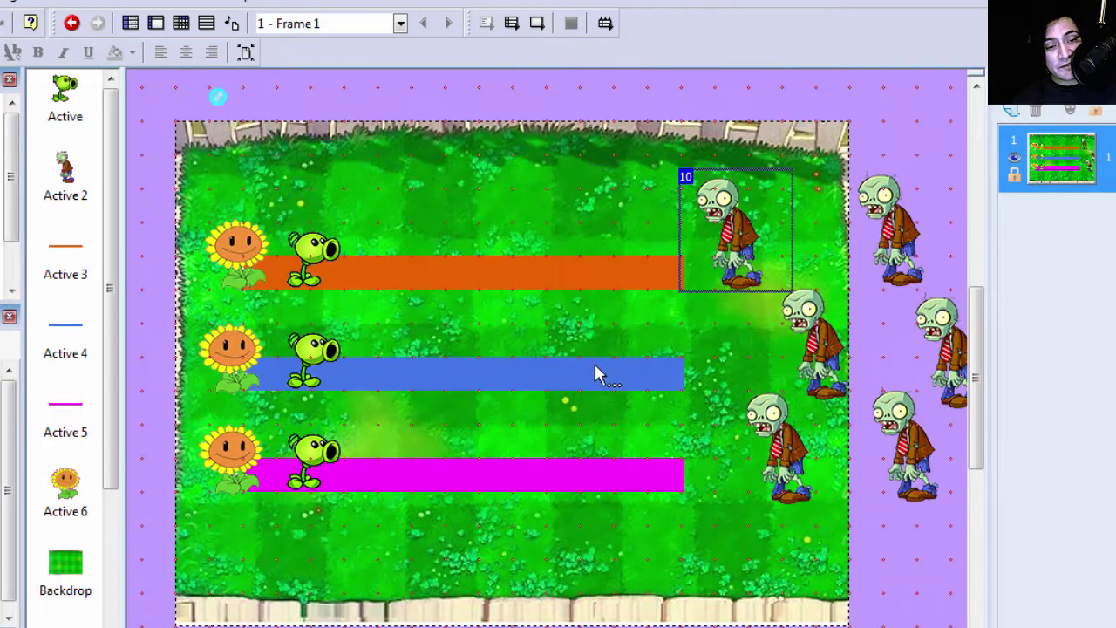
left_click(594, 365)
double_click(572, 375)
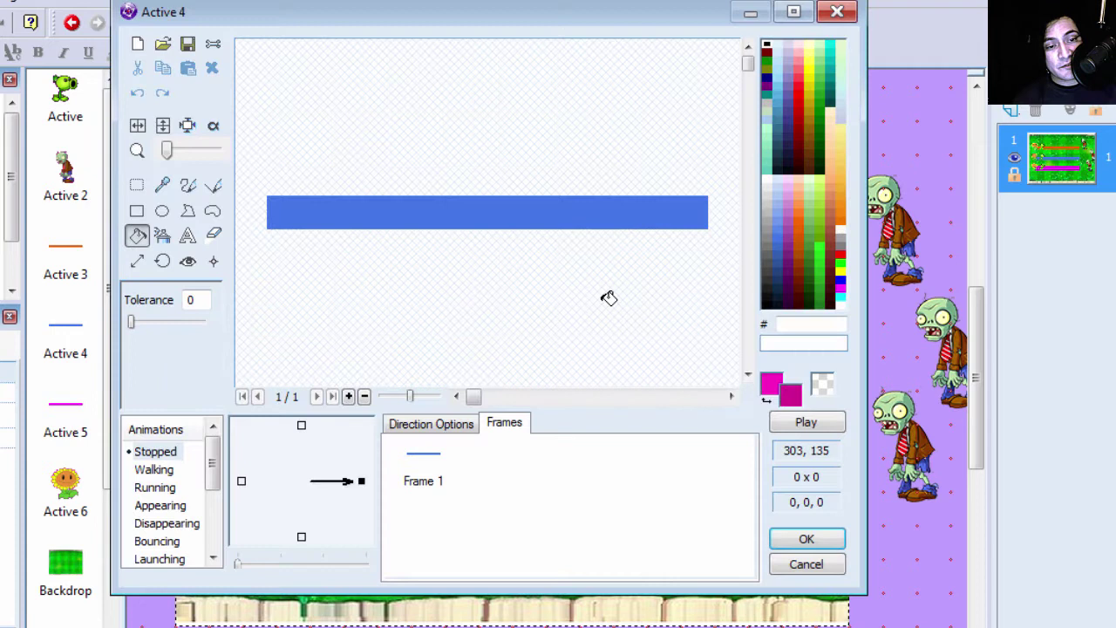
left_click(819, 229)
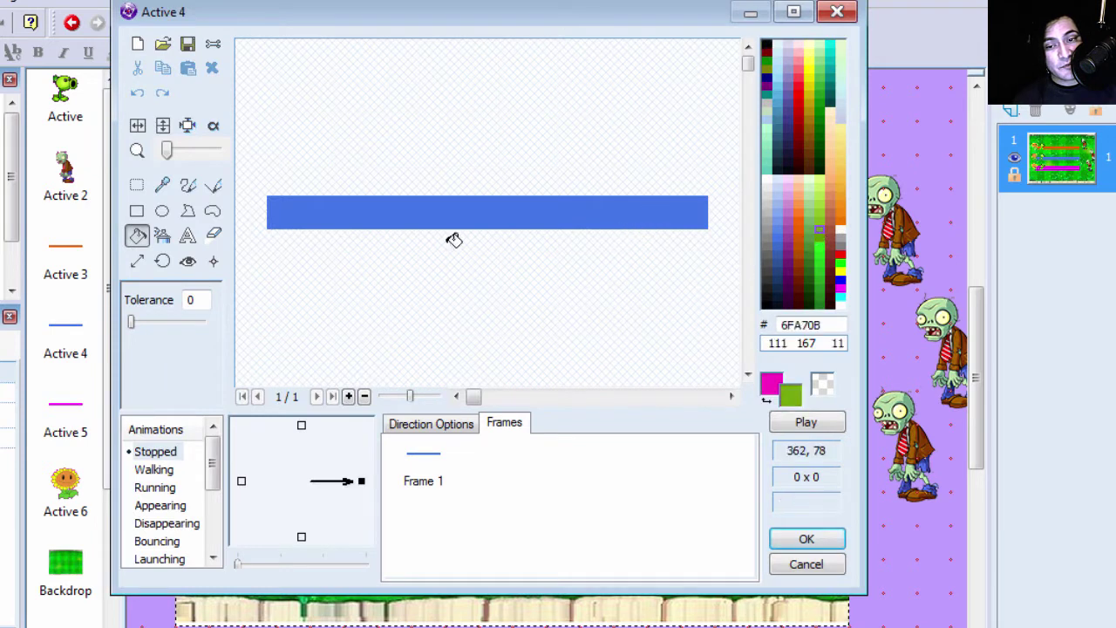
left_click(188, 185)
left_click_drag(410, 206, 410, 174)
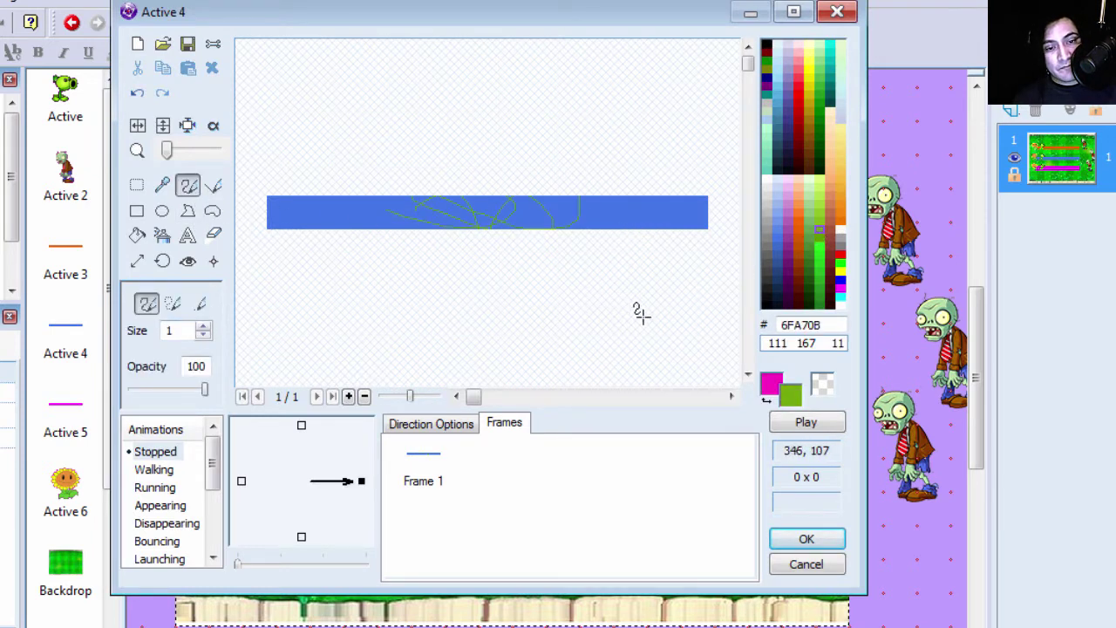
left_click(793, 567)
left_click(515, 353)
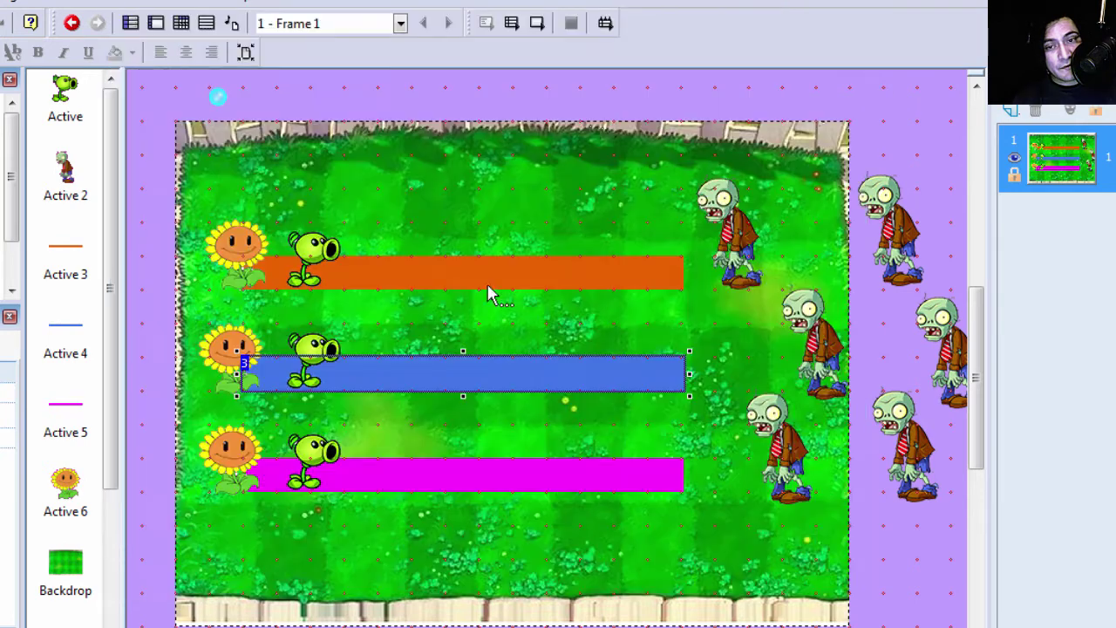
left_click(187, 24)
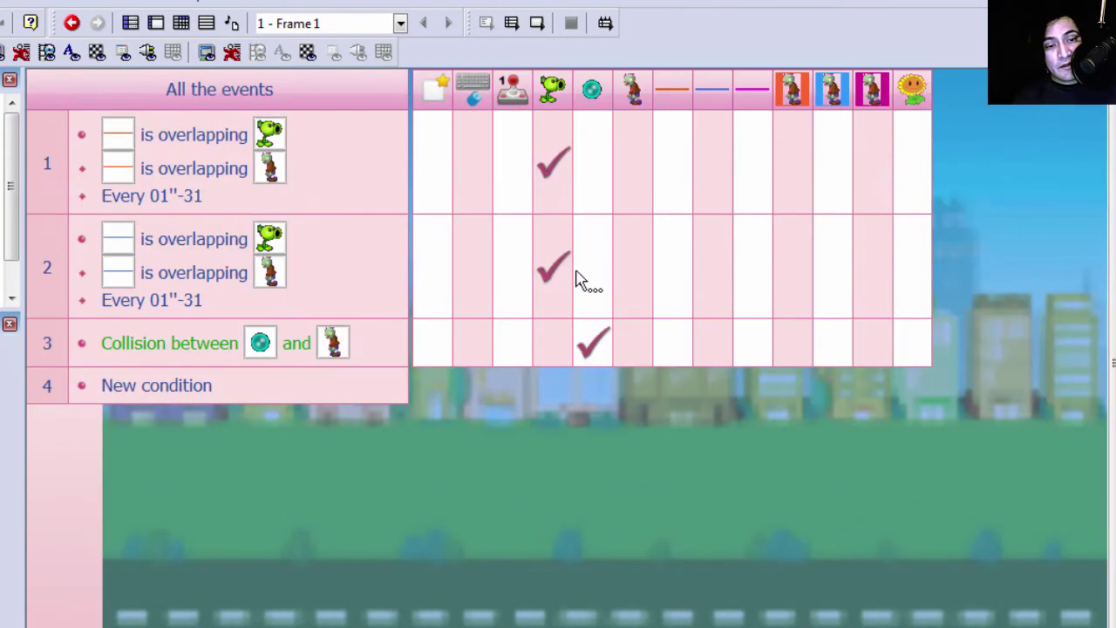
Step: Duplicate event 2 as event 3 and switch both overlap conditions to the magenta line (Active 5)
mouse_move(564, 276)
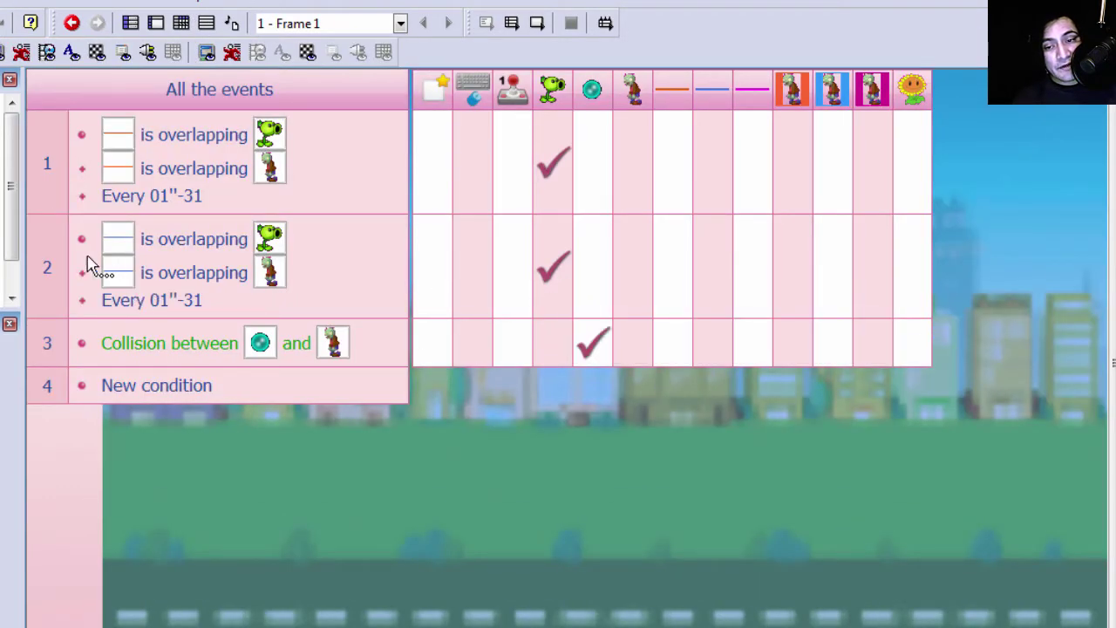
left_click(50, 262)
key("ctrl+c")
key("ctrl+v")
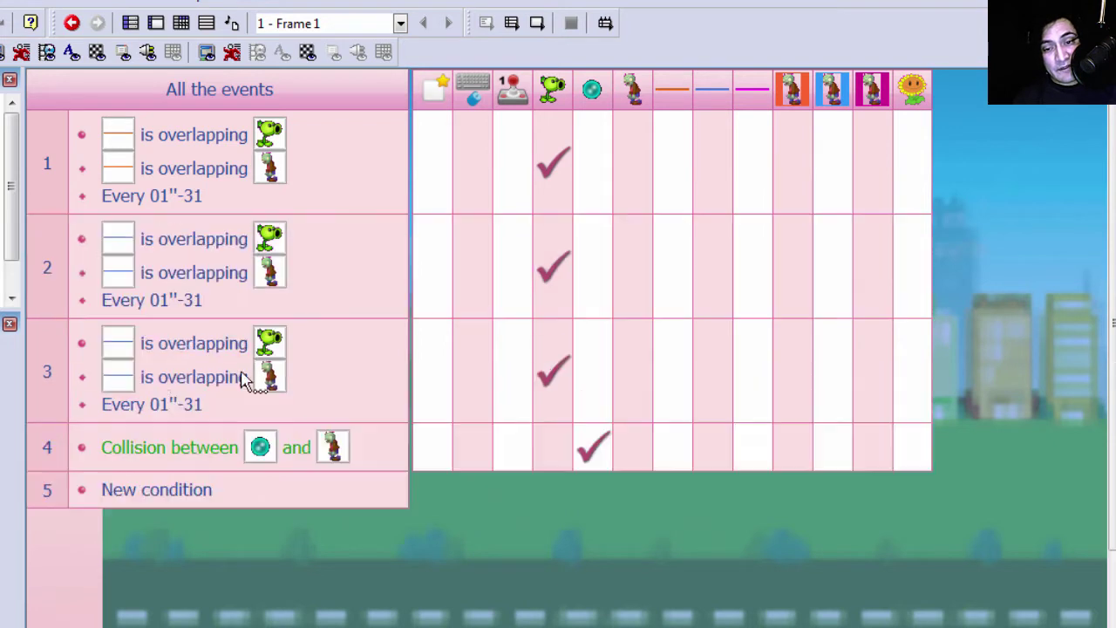
double_click(122, 347)
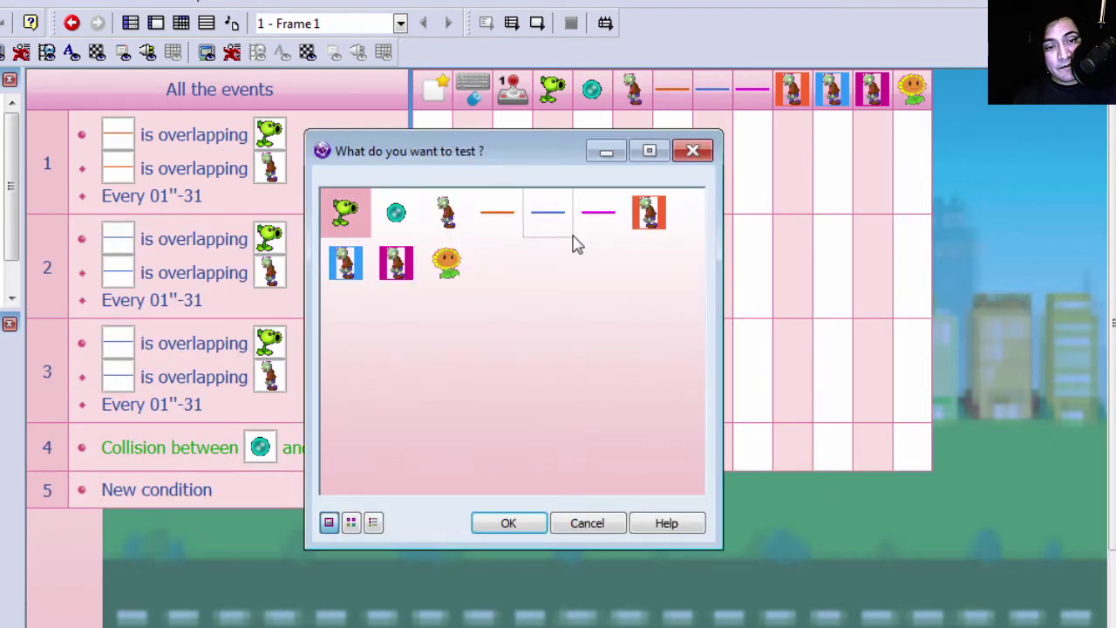
double_click(600, 216)
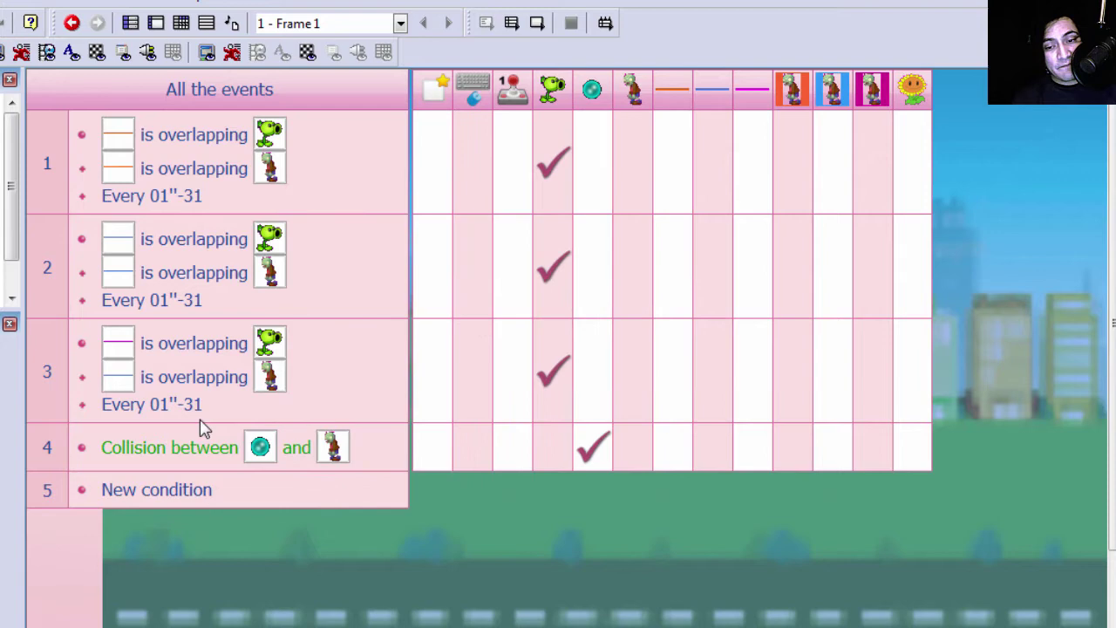
double_click(122, 376)
double_click(600, 218)
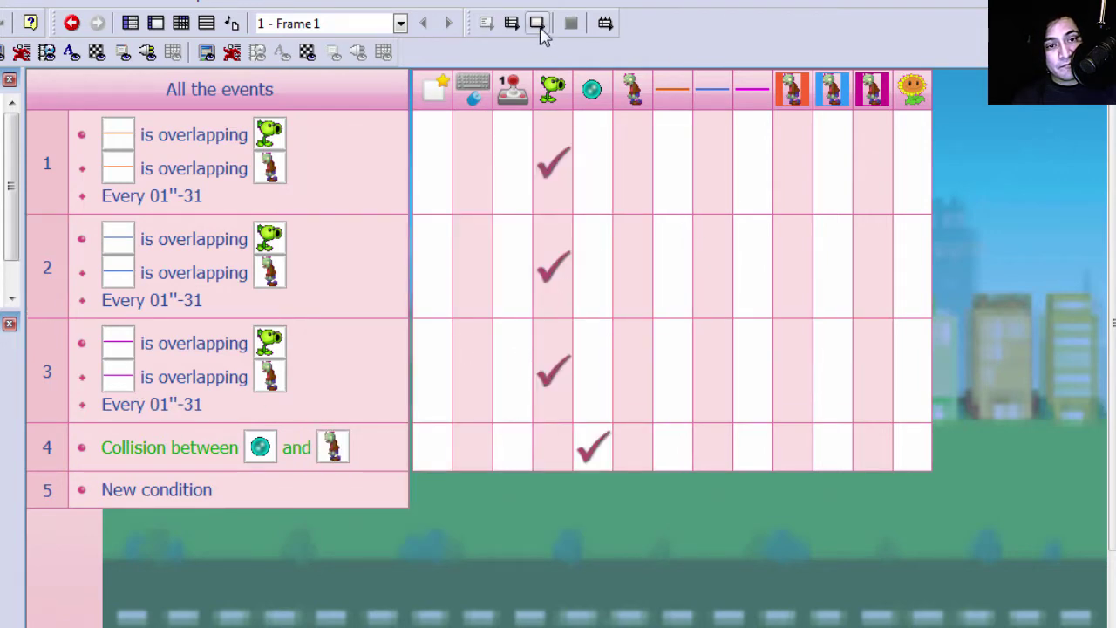
Step: Test-run the frame to see all three peashooters firing, then close the game
left_click(538, 24)
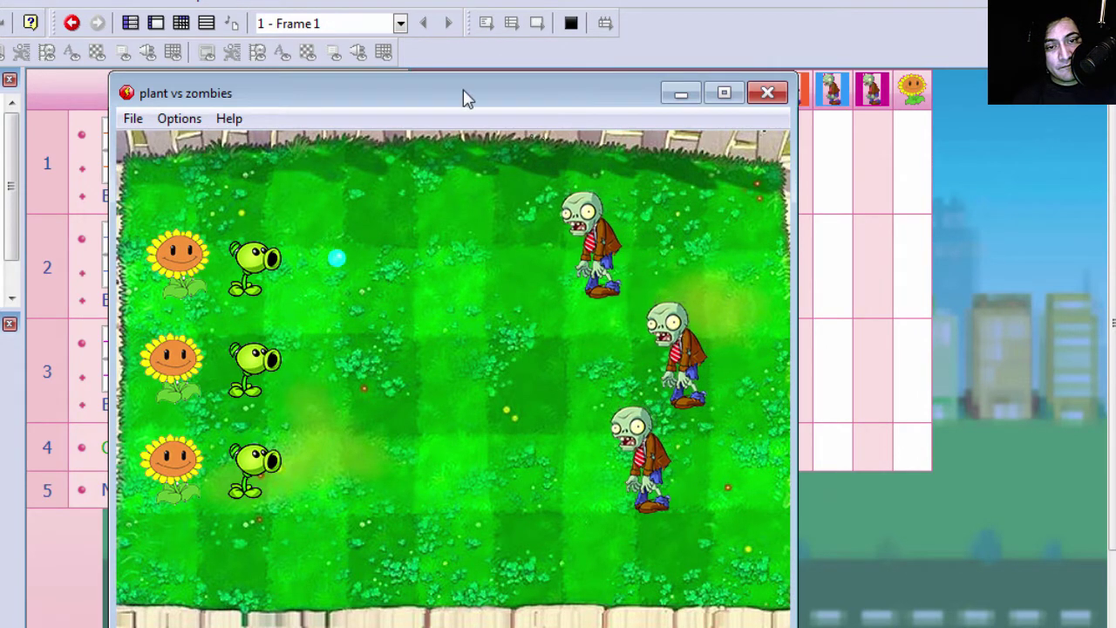
left_click_drag(465, 99, 458, 23)
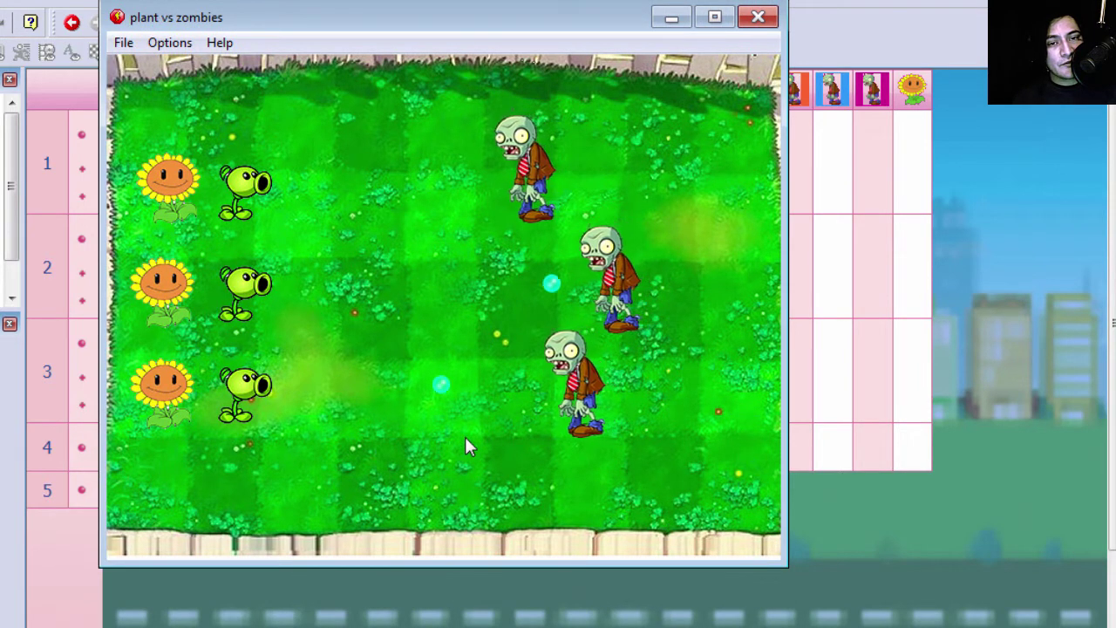
left_click(758, 18)
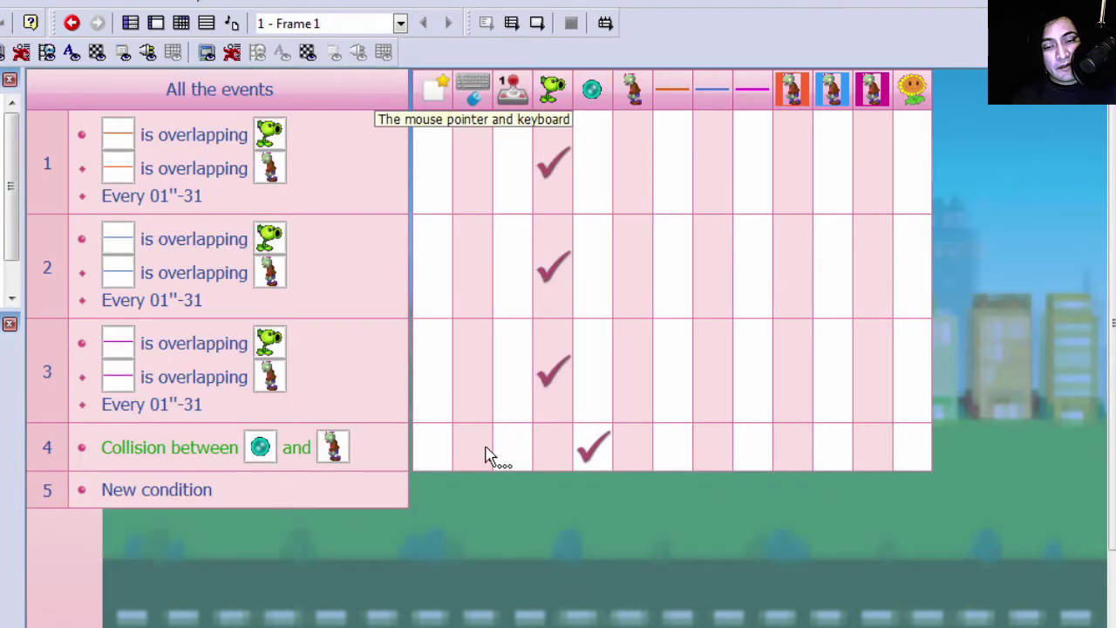
Step: In the Frame Editor, widen Active 3, Active 4 and Active 5 rightward to the zombies
left_click(157, 23)
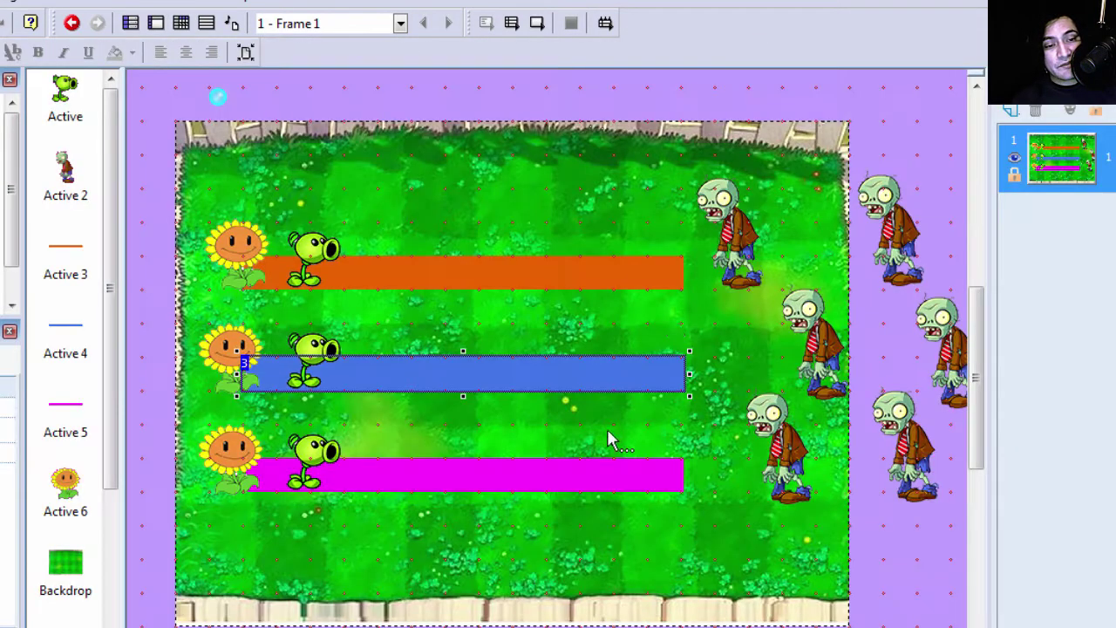
left_click(676, 277)
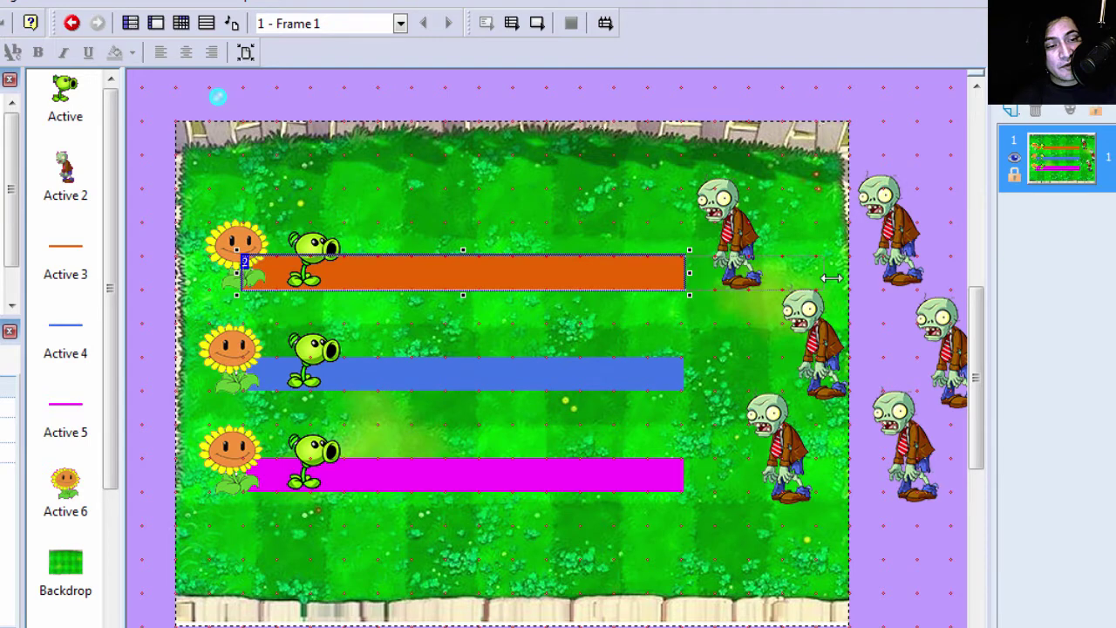
left_click_drag(831, 277, 838, 277)
left_click(660, 373)
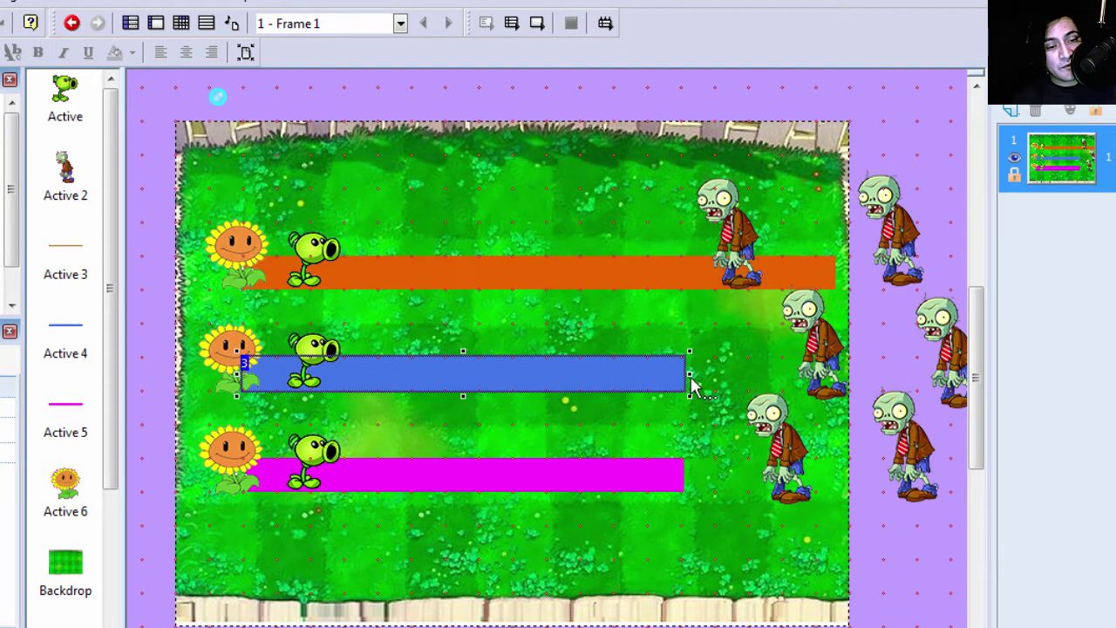
left_click_drag(689, 373, 813, 375)
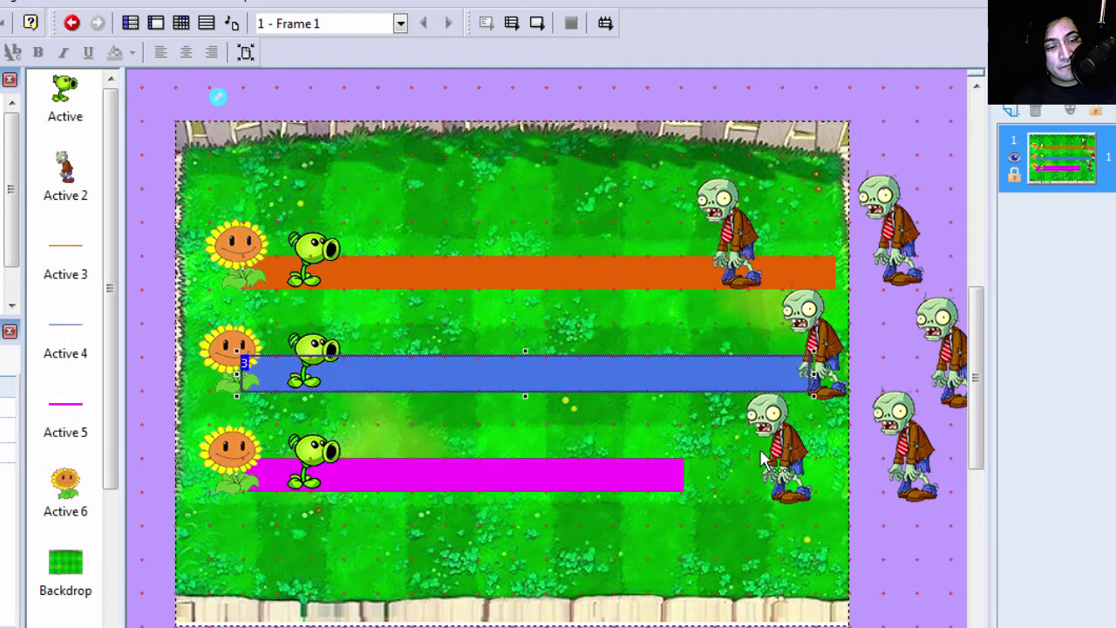
left_click(673, 480)
left_click_drag(689, 474, 712, 473)
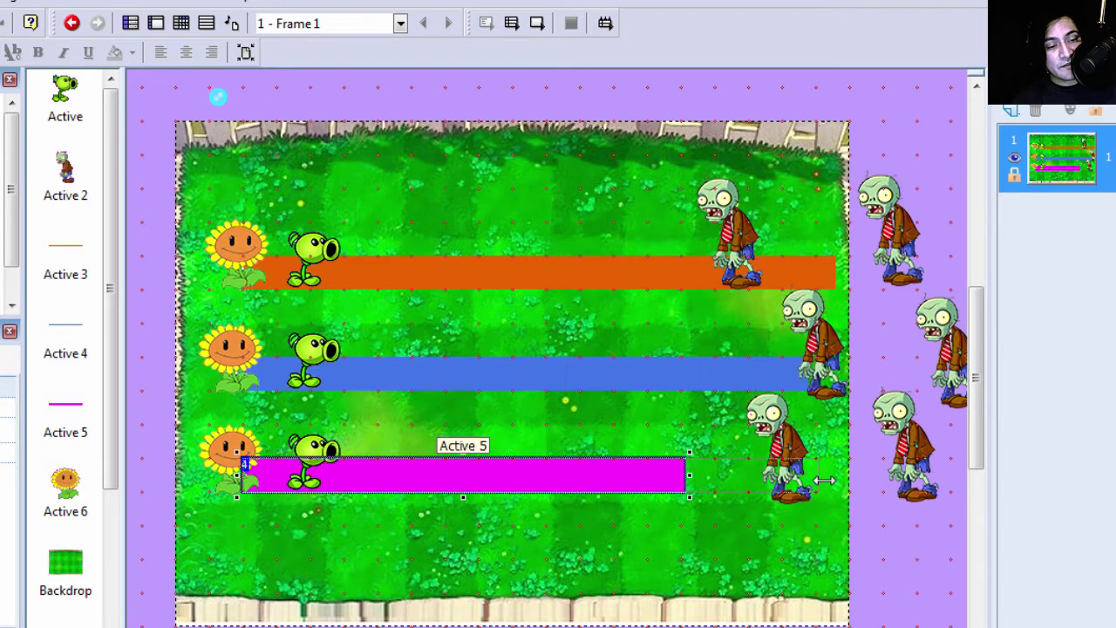
left_click_drag(824, 479, 827, 479)
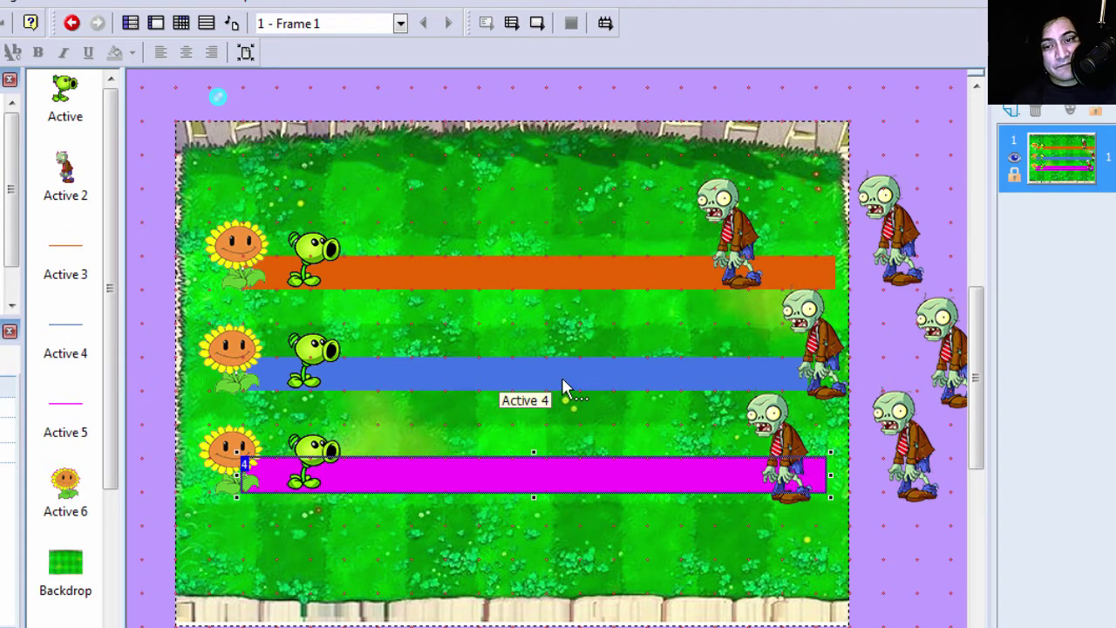
left_click(164, 27)
Step: Give event 4 a zombie action 'Add to Alterable Value A' when a pearl hits
scroll(237, 464, "down", 1)
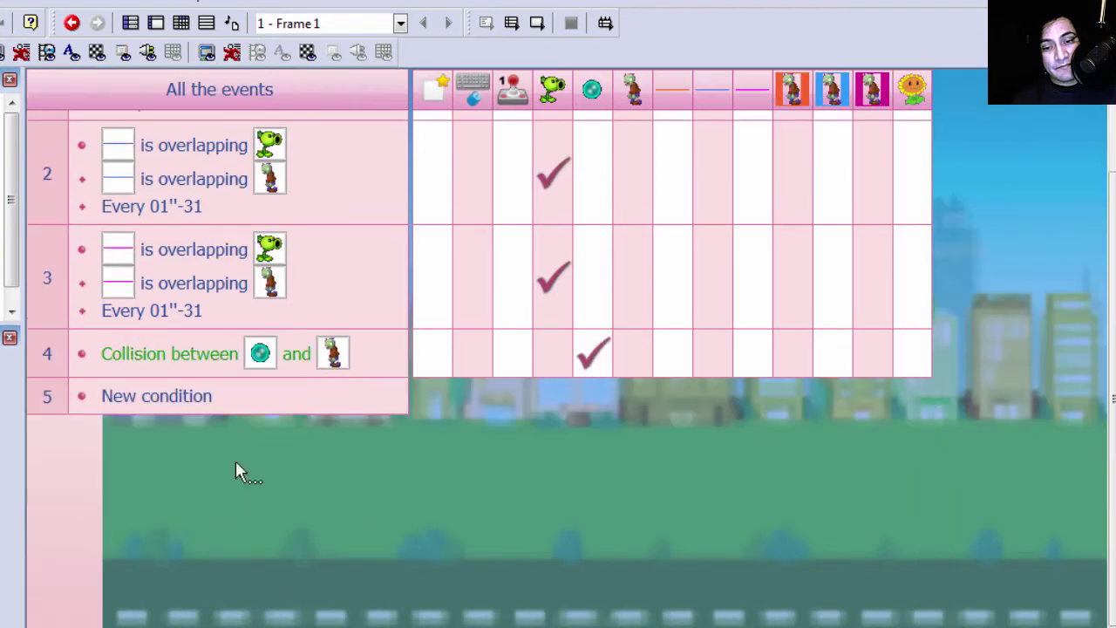
scroll(217, 420, "up", 1)
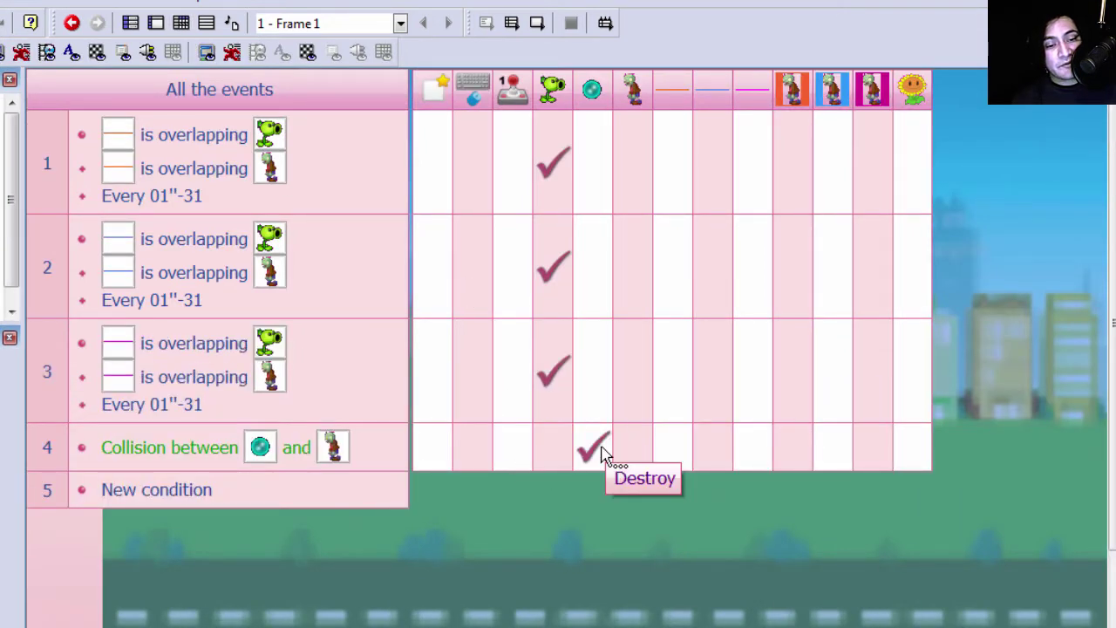
left_click(641, 458)
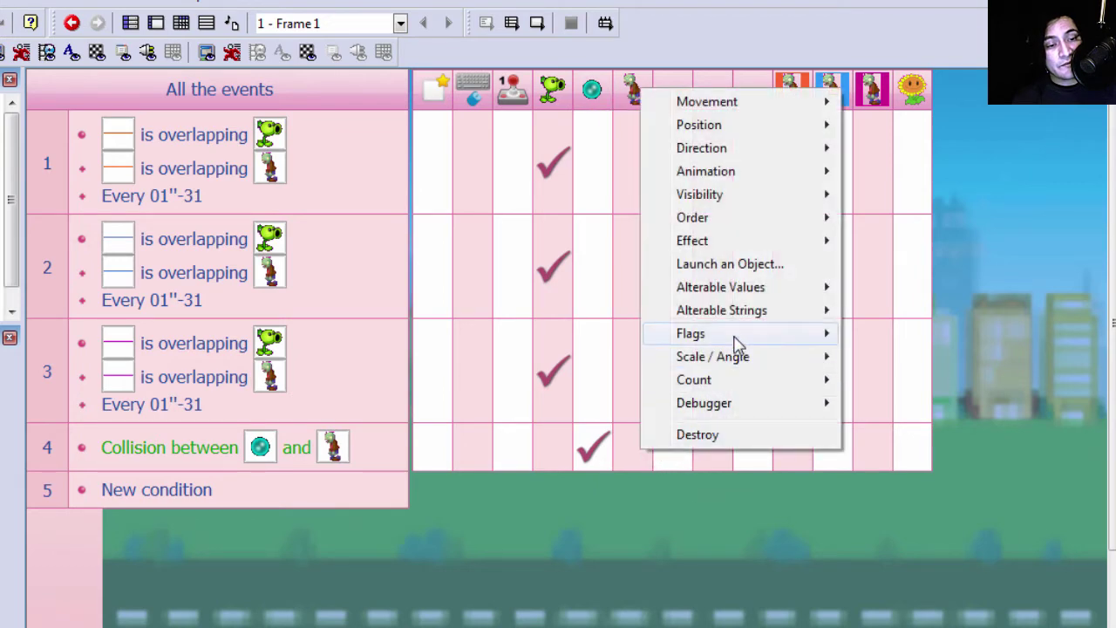
mouse_move(767, 294)
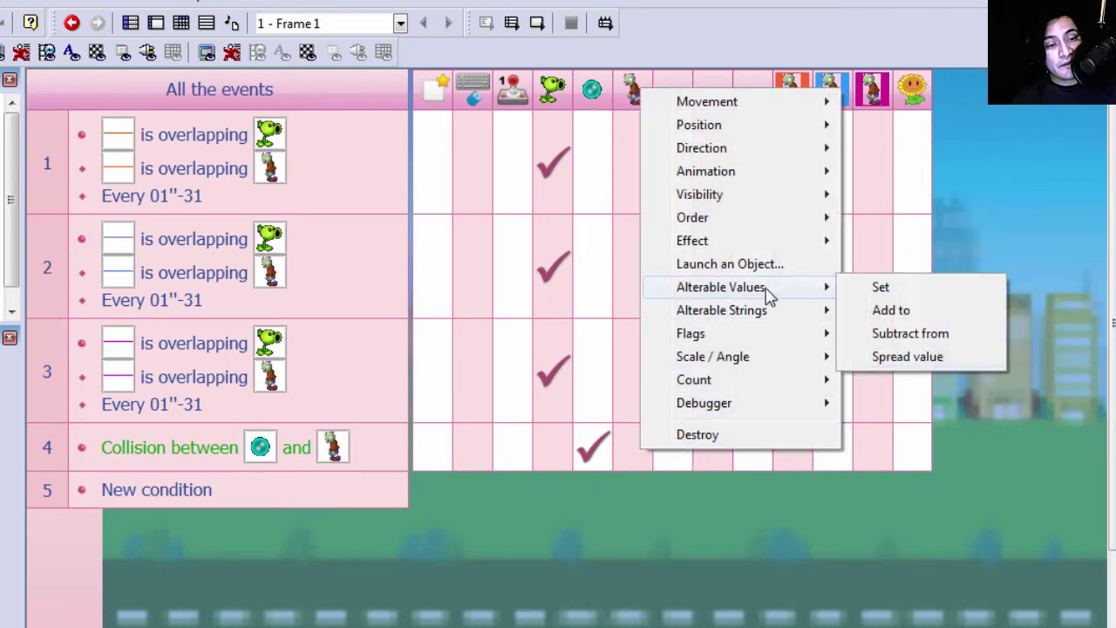
left_click(891, 311)
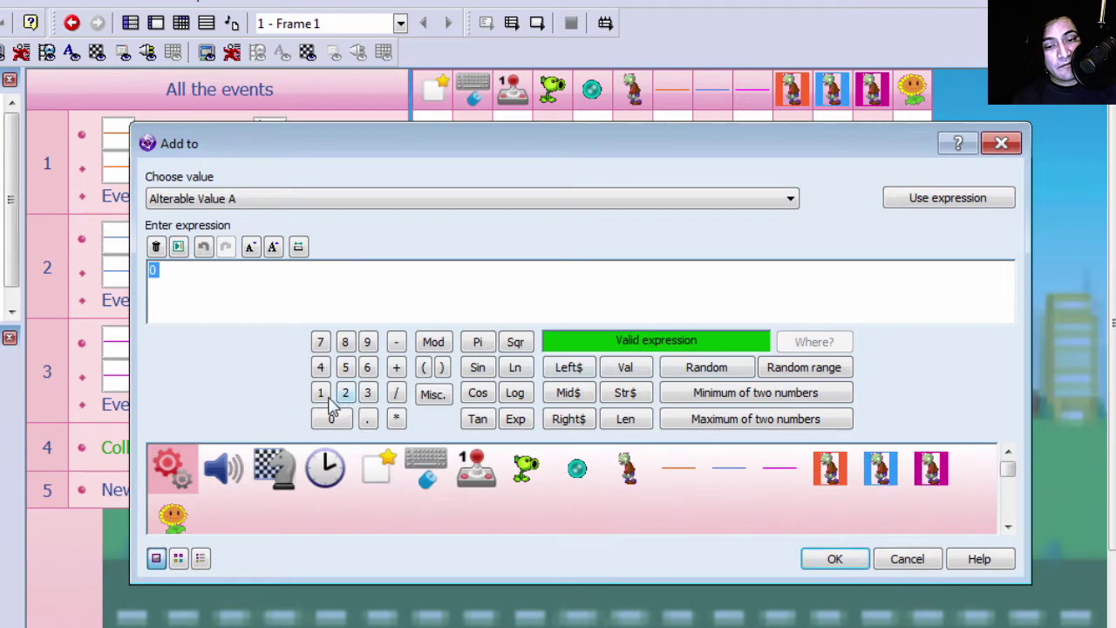
left_click(839, 564)
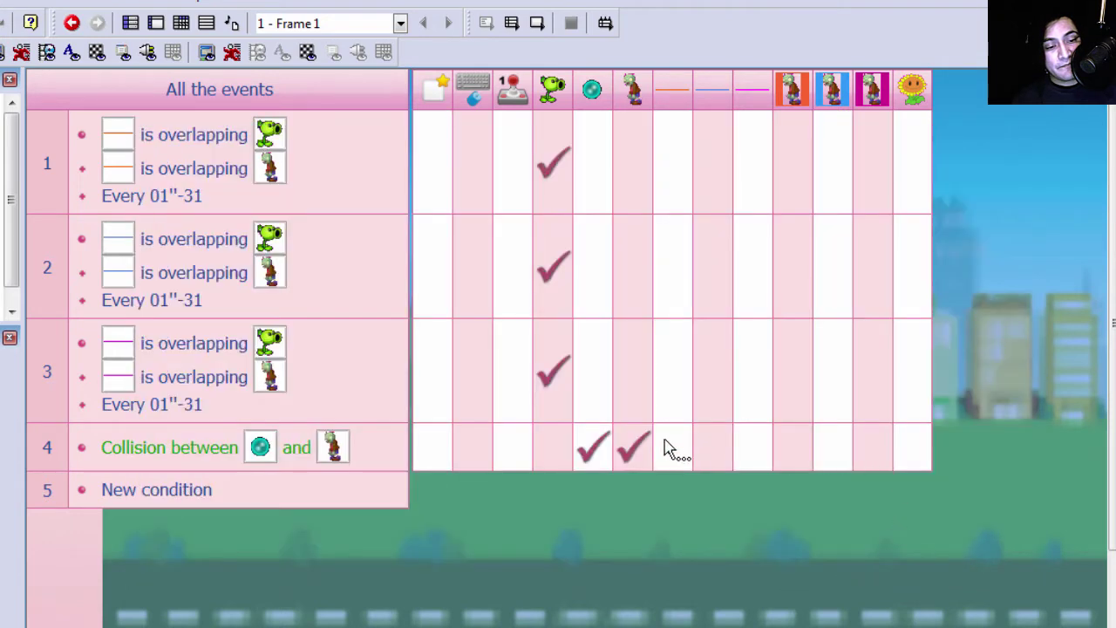
Step: Create event 5 with the condition zombie Alterable Value A greater or equal to 3
mouse_move(641, 444)
scroll(620, 478, "down", 1)
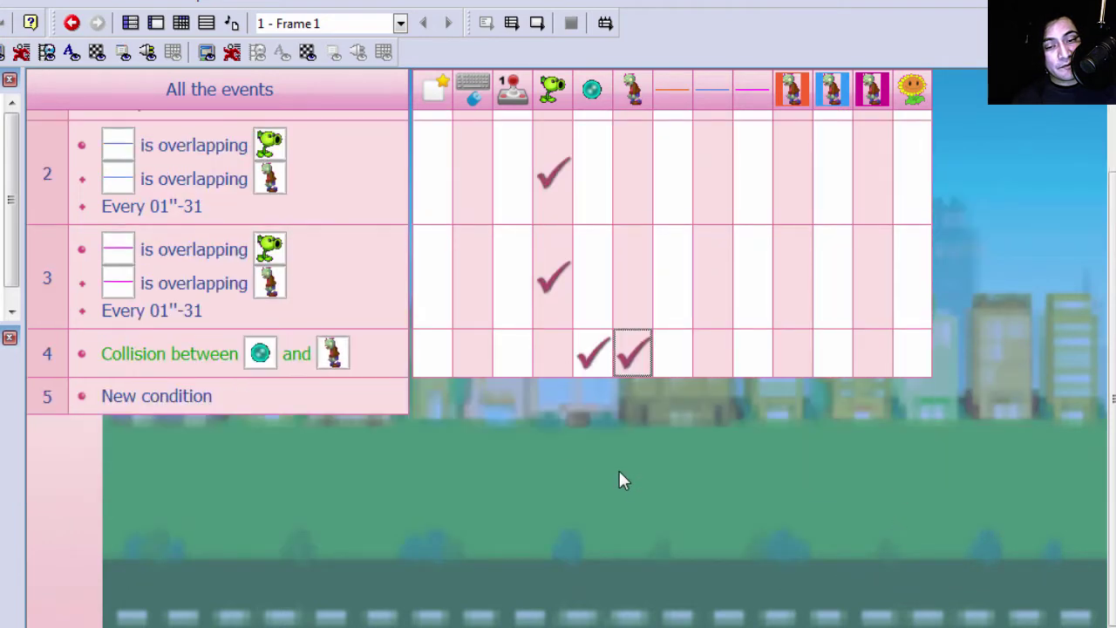
double_click(122, 398)
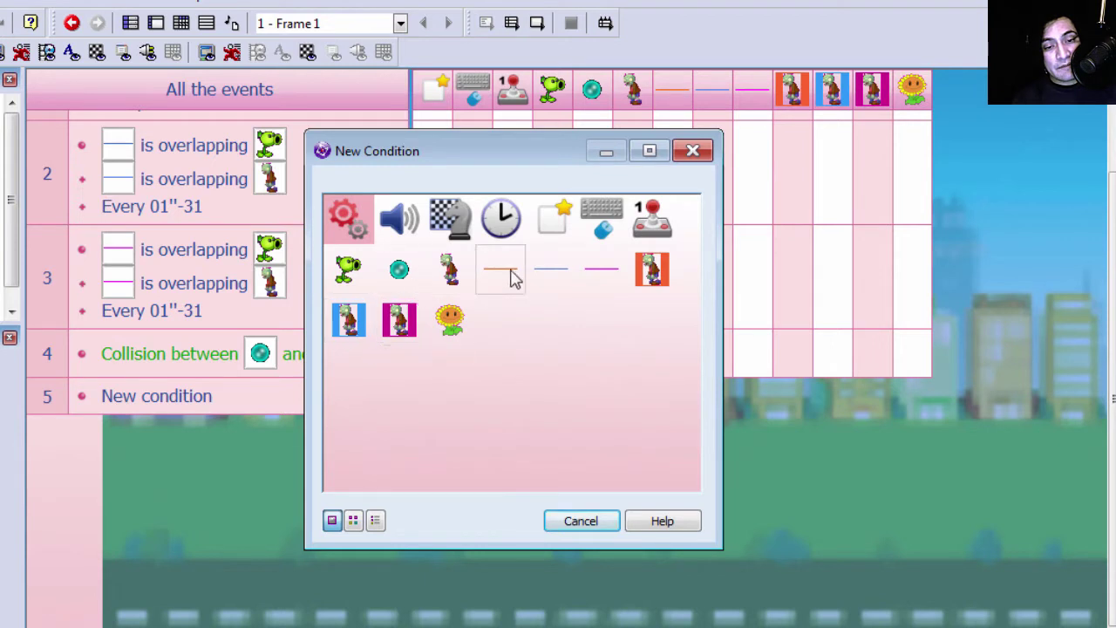
left_click(449, 270)
mouse_move(562, 403)
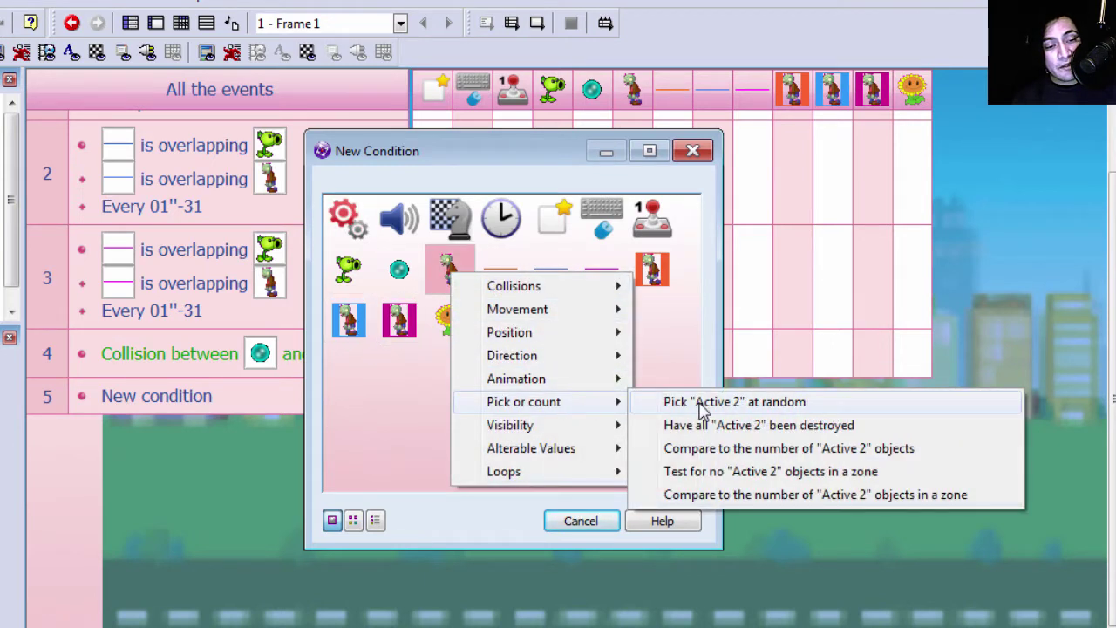
mouse_move(590, 457)
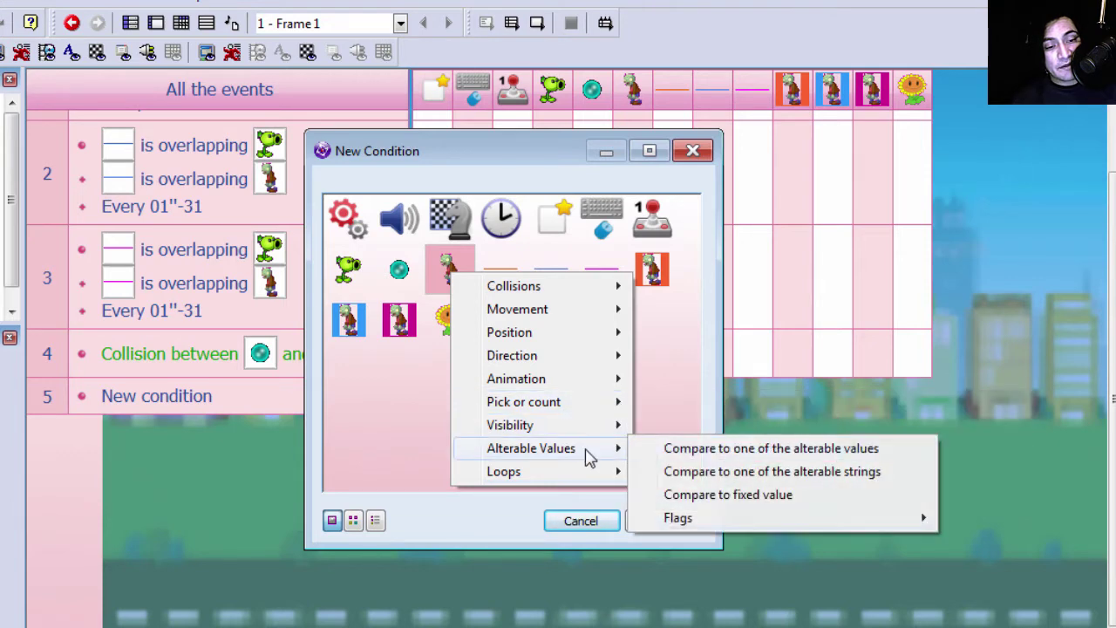
left_click(658, 456)
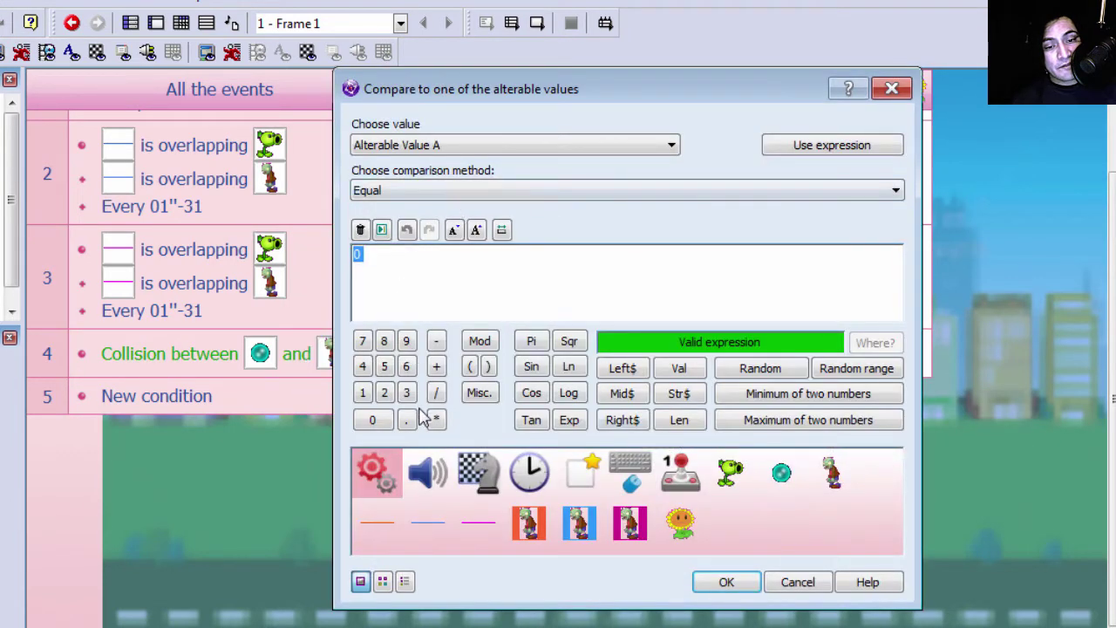
left_click(447, 192)
left_click(394, 264)
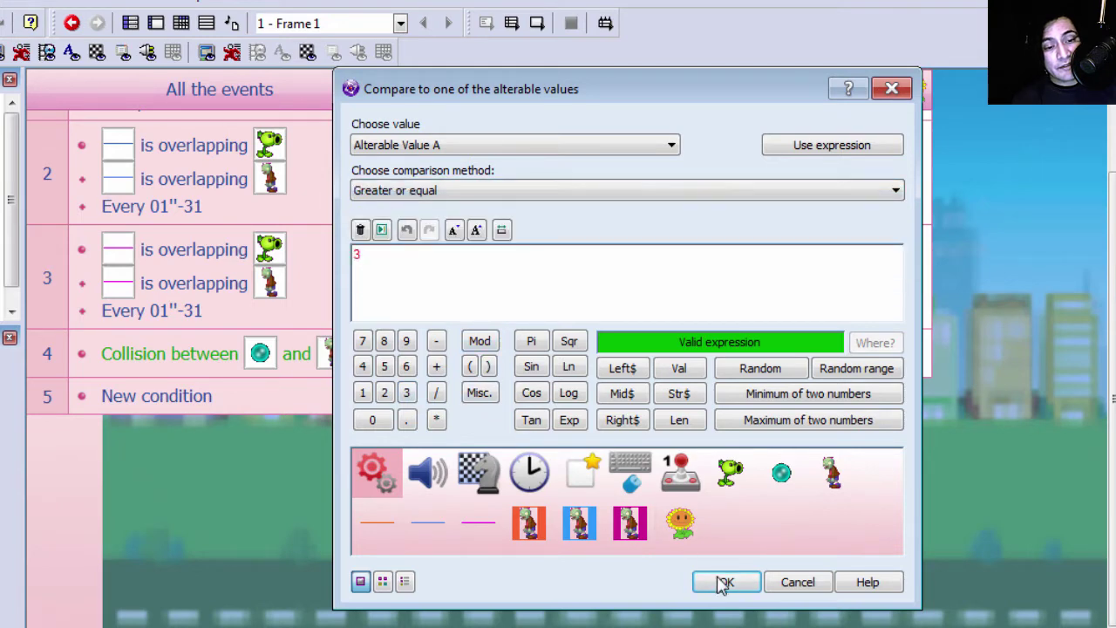
left_click(725, 582)
Step: Make event 5 destroy the zombie, then start a test run of the frame
right_click(635, 410)
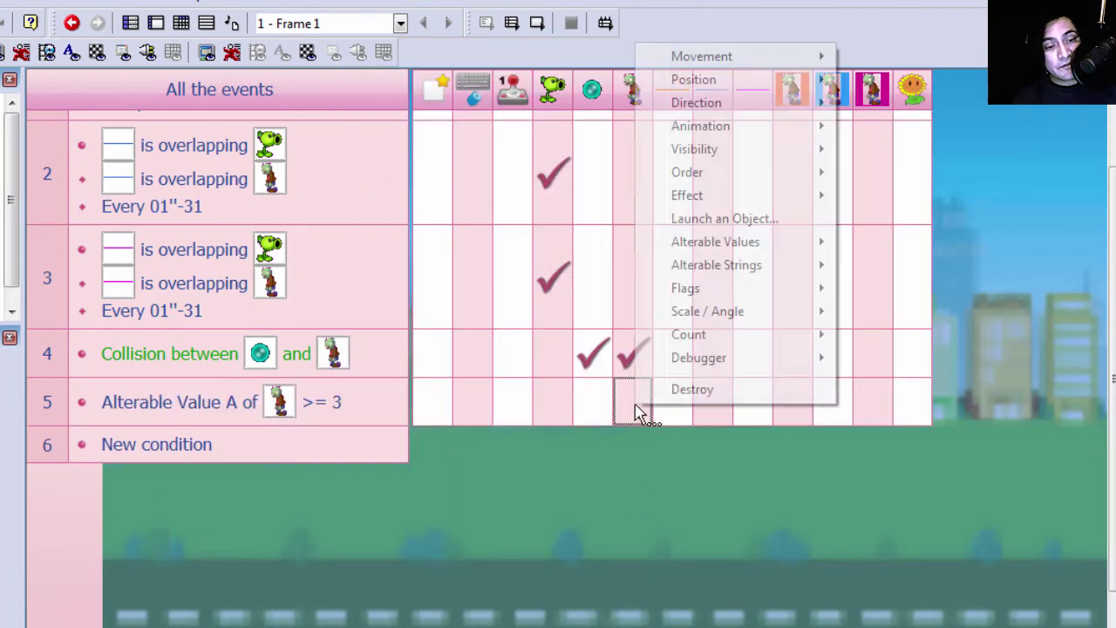
left_click(640, 405)
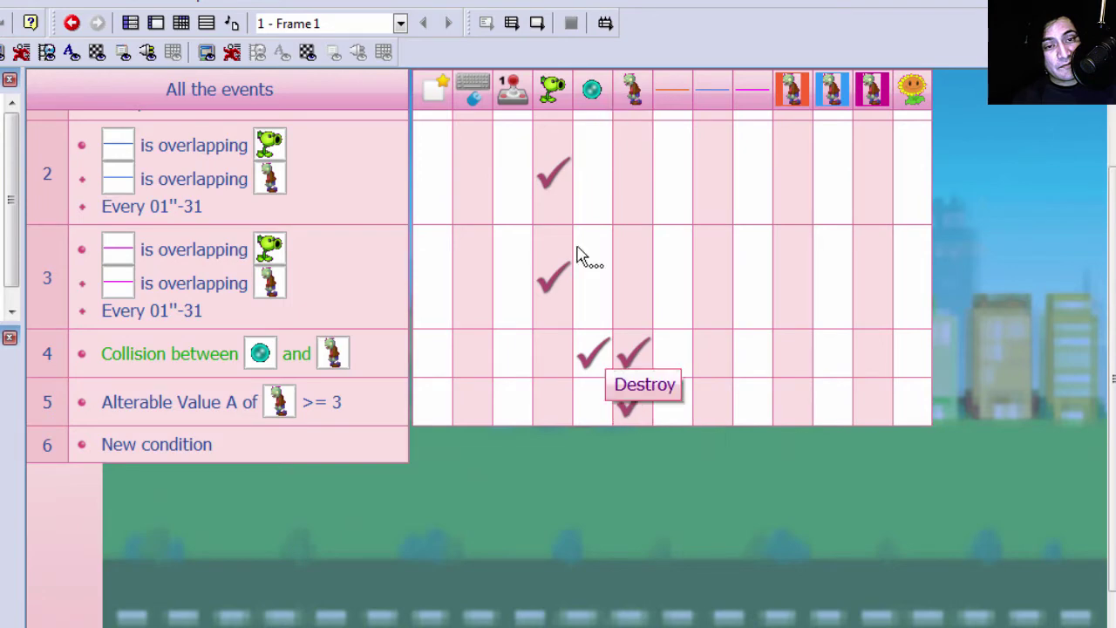
left_click(537, 23)
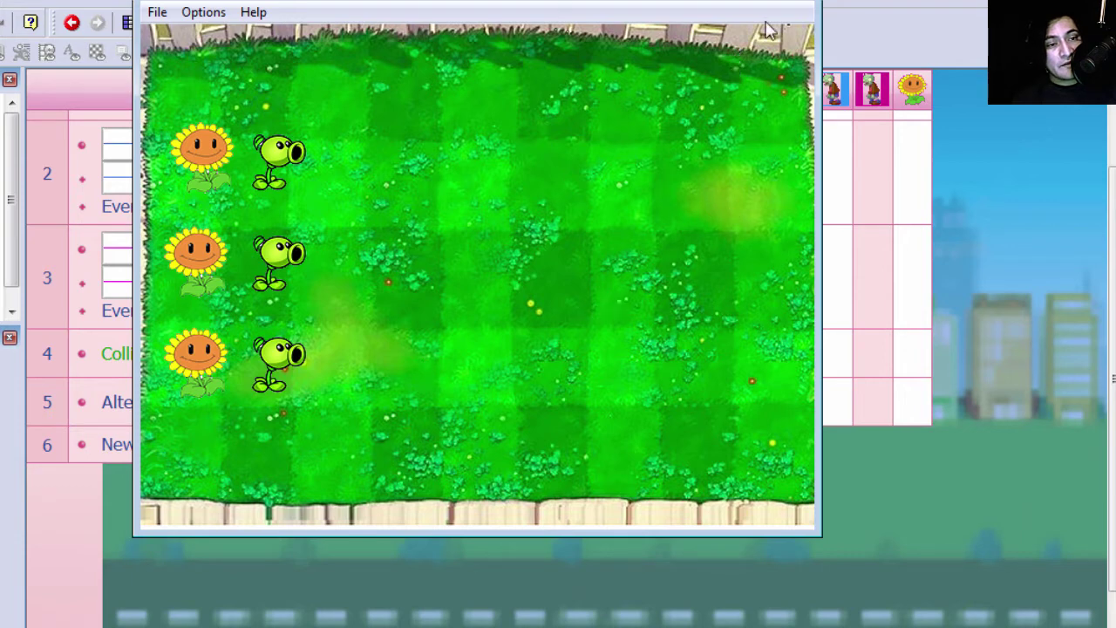
Step: Close the game test window once the zombies have been shot down
key("alt+F4")
Step: Give event 6 an Every 3 seconds 20/100 timer condition
double_click(152, 446)
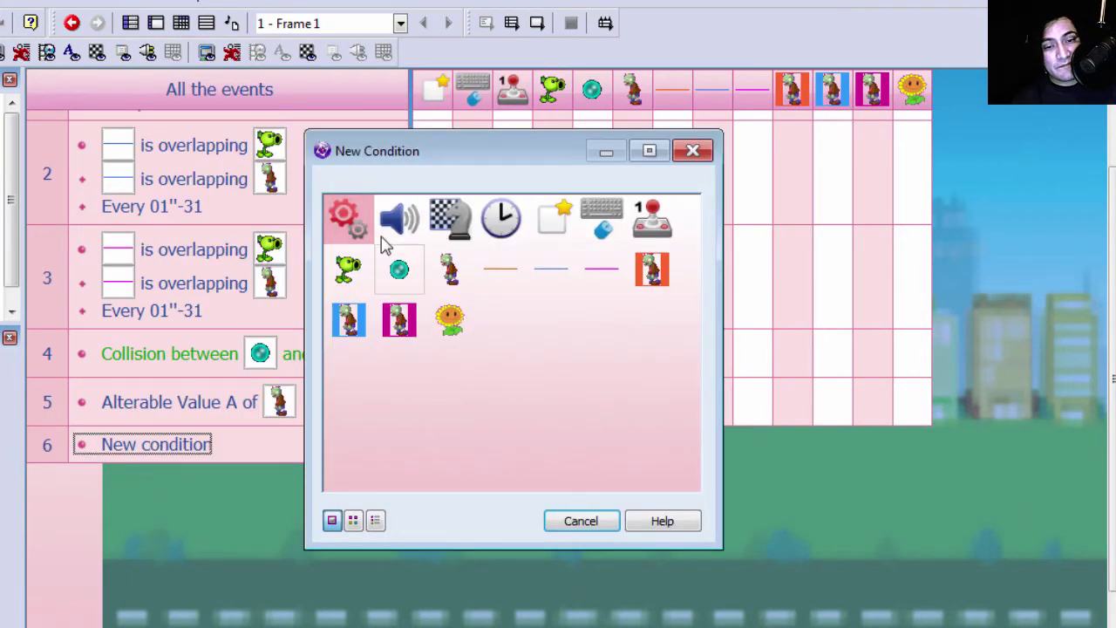
left_click(509, 229)
left_click(545, 237)
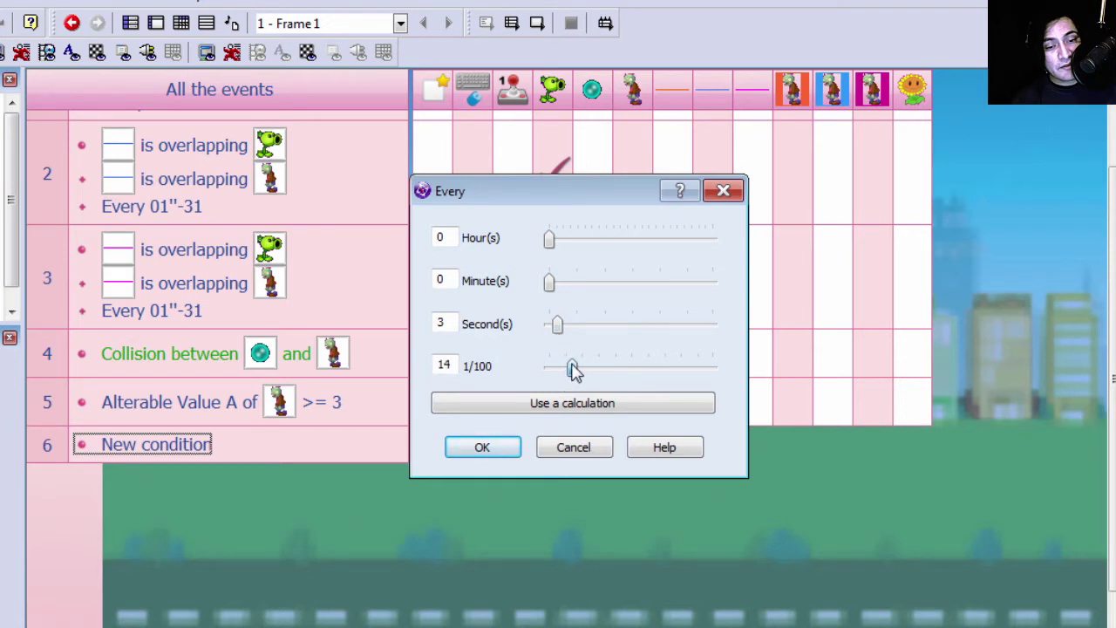
left_click(493, 449)
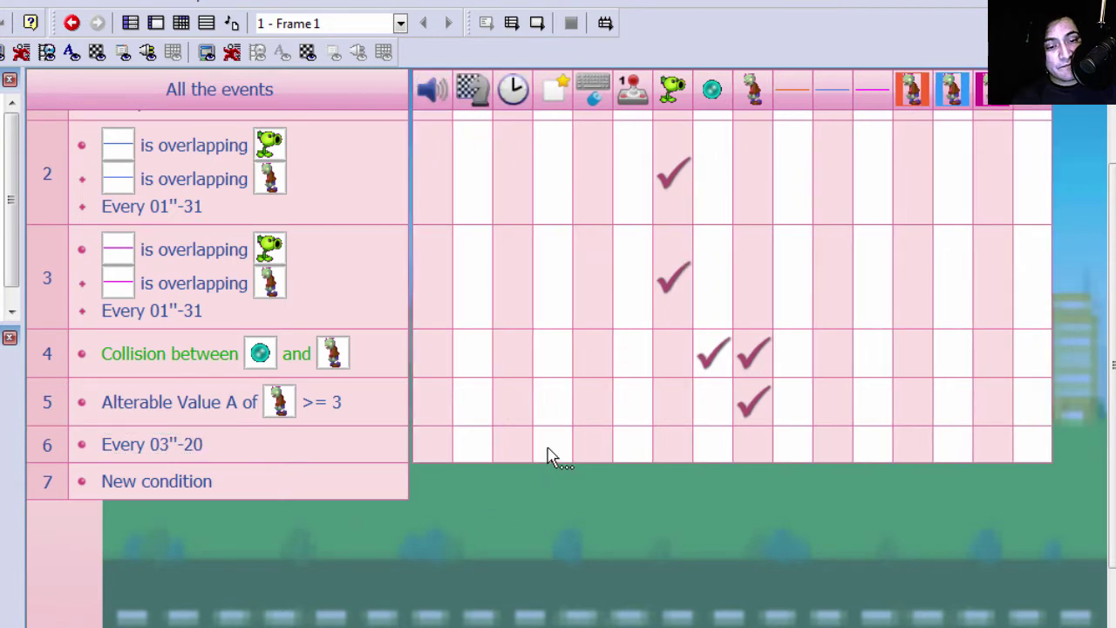
Step: Add a Create object action spawning Active 2 relative to the first ZOMBIEMAKER
left_click(550, 456)
left_click(606, 465)
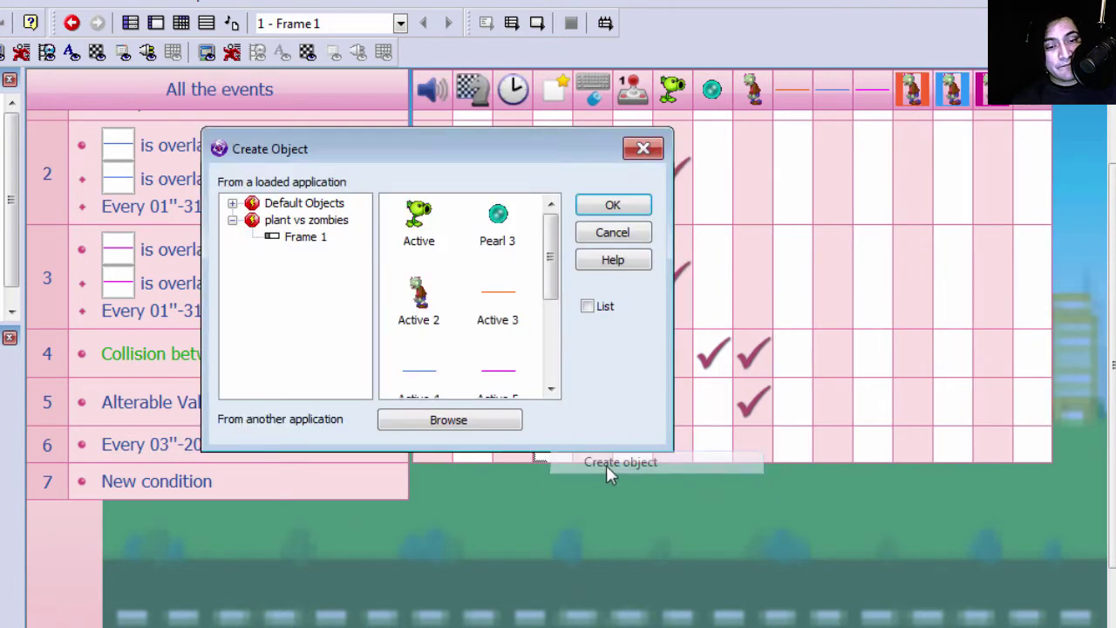
scroll(543, 373, "down", 4)
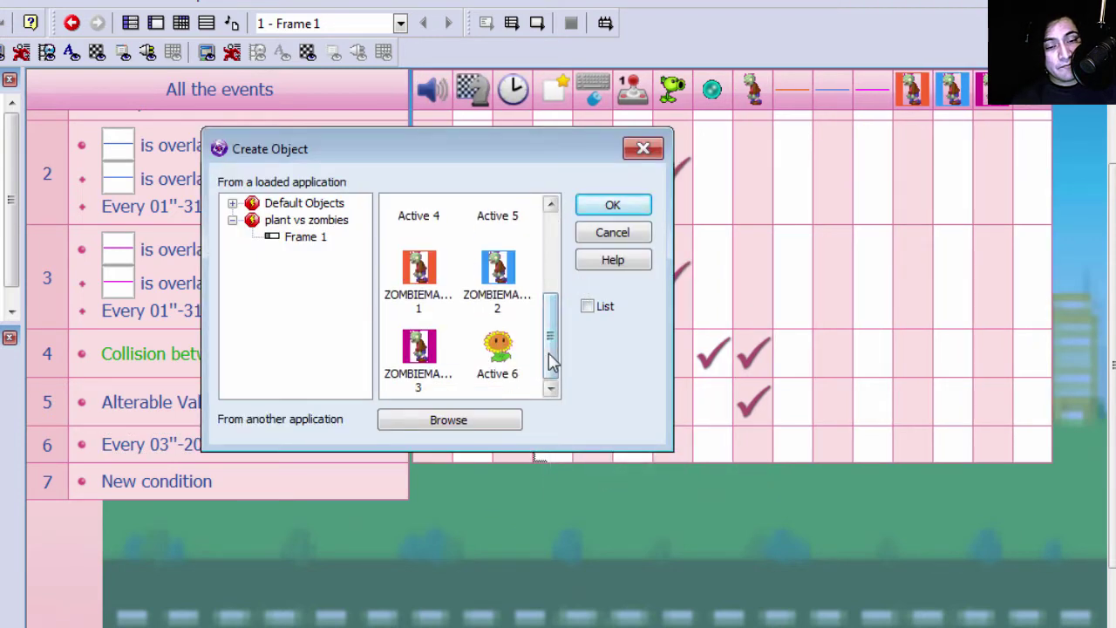
scroll(448, 256, "up", 3)
double_click(423, 257)
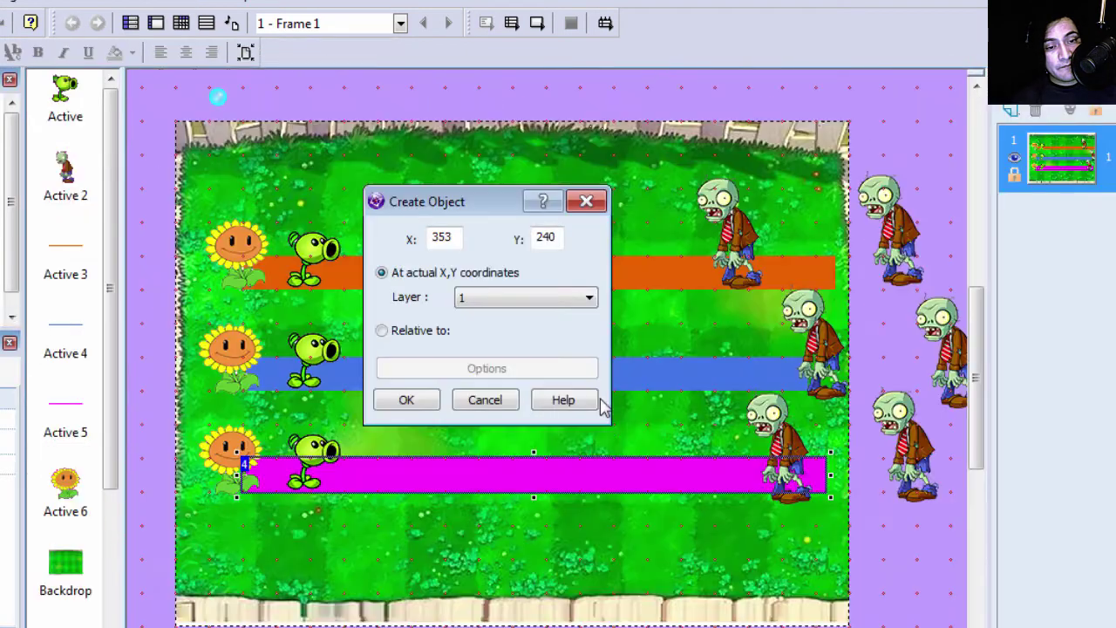
left_click(904, 236)
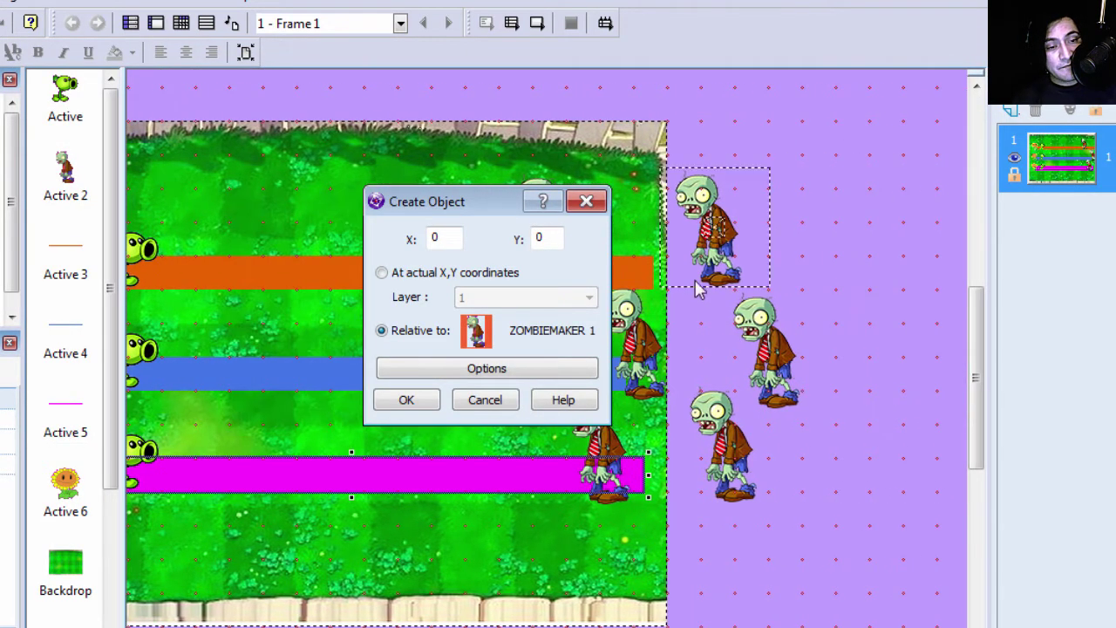
left_click(428, 403)
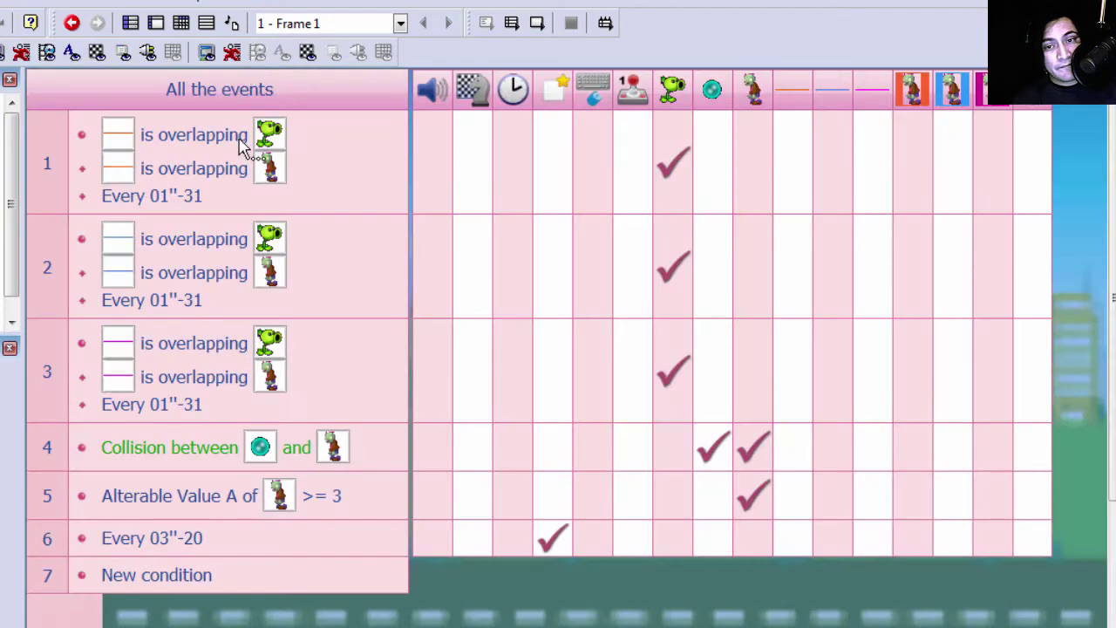
Step: Add a second Create object action spawning Active 2 at the second zombie maker
right_click(558, 544)
left_click(611, 556)
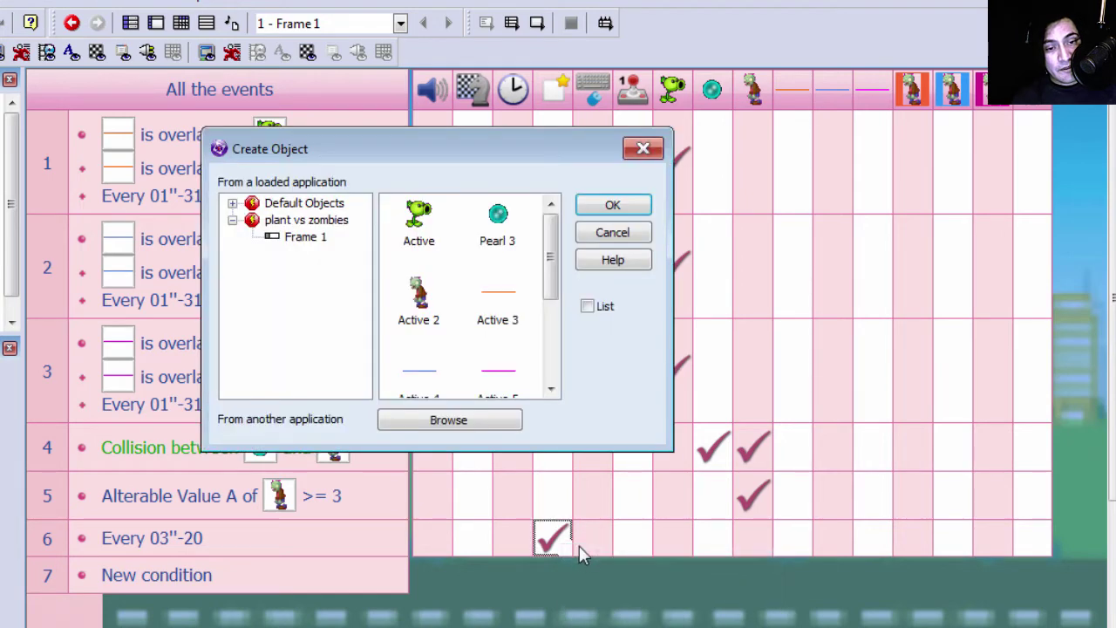
double_click(419, 299)
left_click(779, 384)
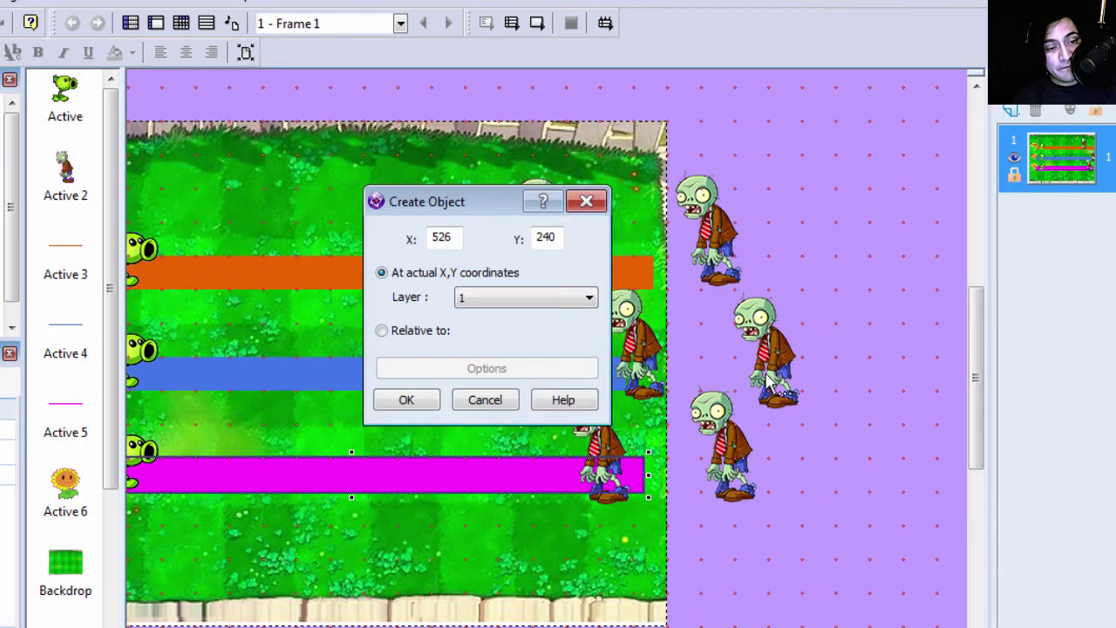
left_click(771, 361)
left_click(406, 400)
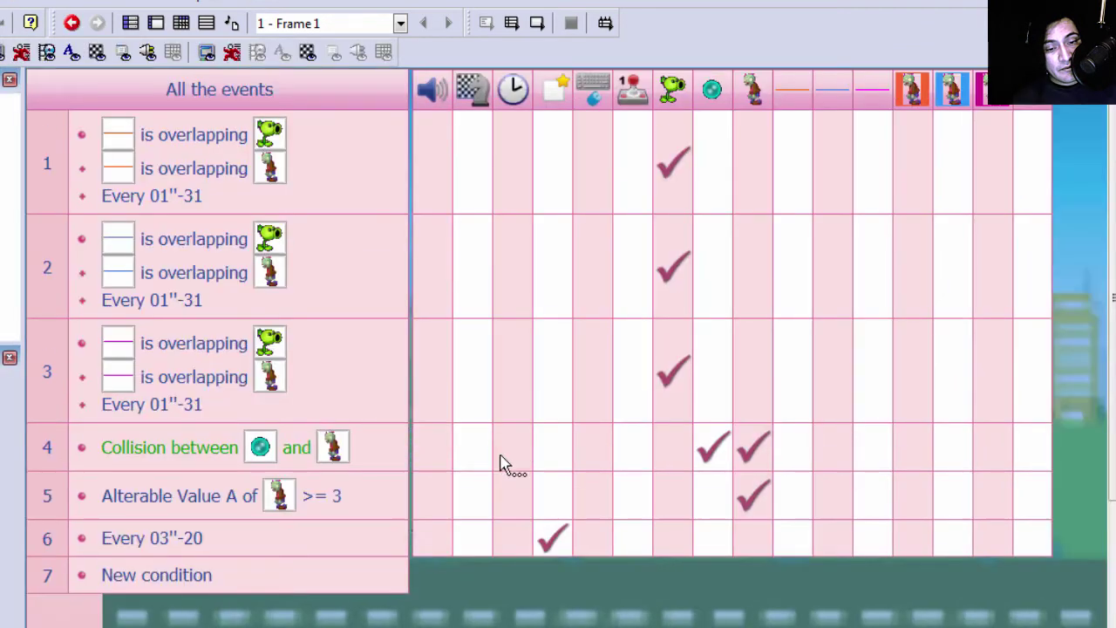
Step: Add a third Create object action spawning Active 2 at another zombie maker
right_click(550, 542)
left_click(620, 549)
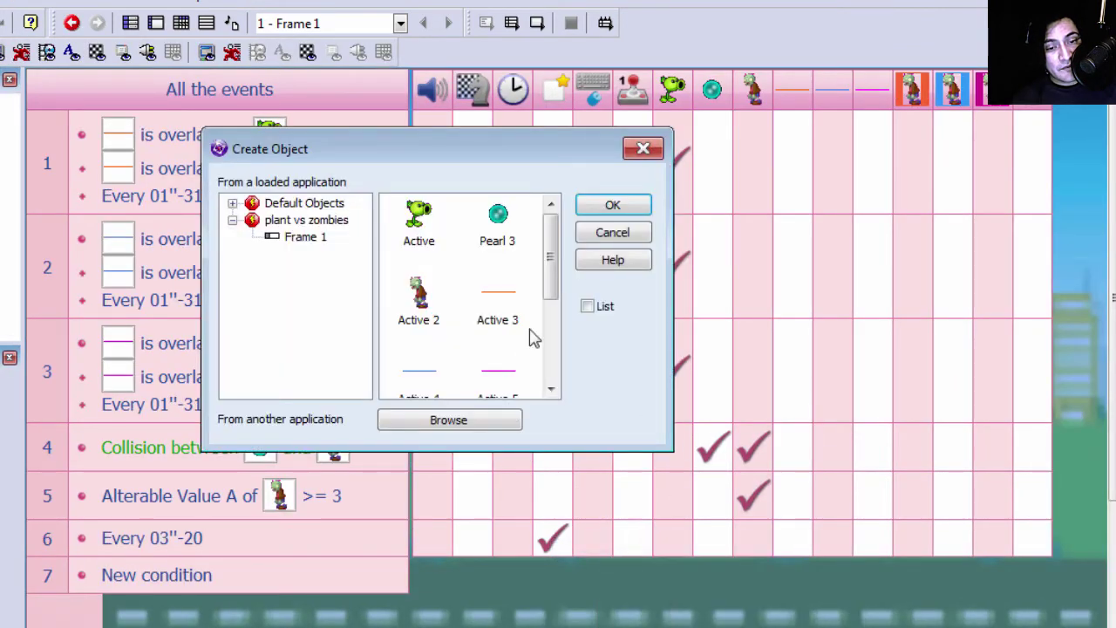
double_click(419, 299)
left_click(779, 447)
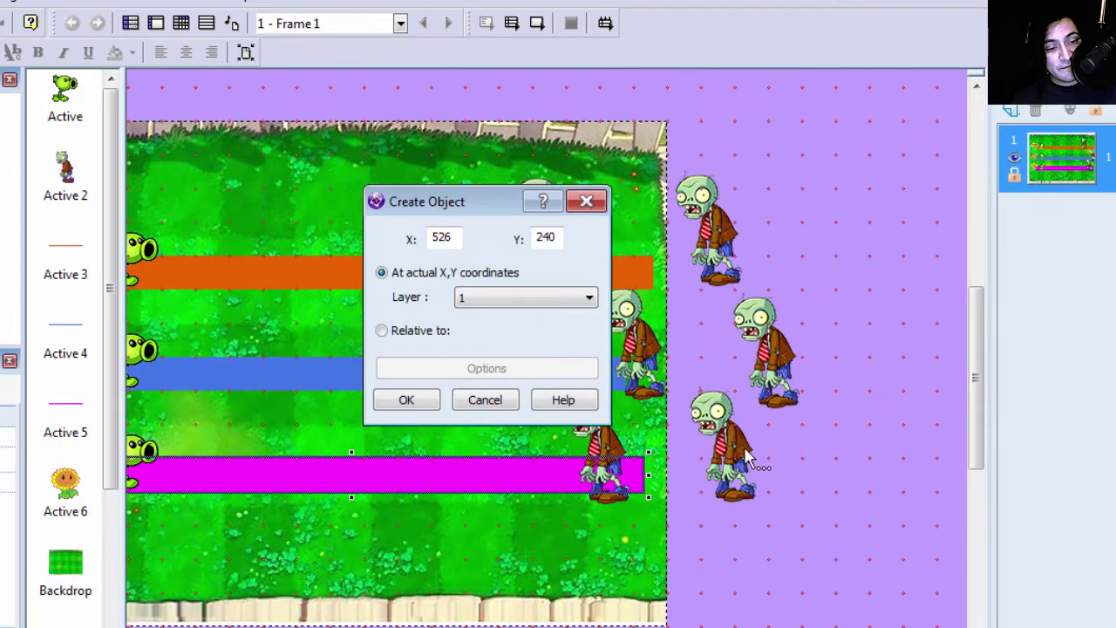
left_click(747, 460)
left_click(426, 401)
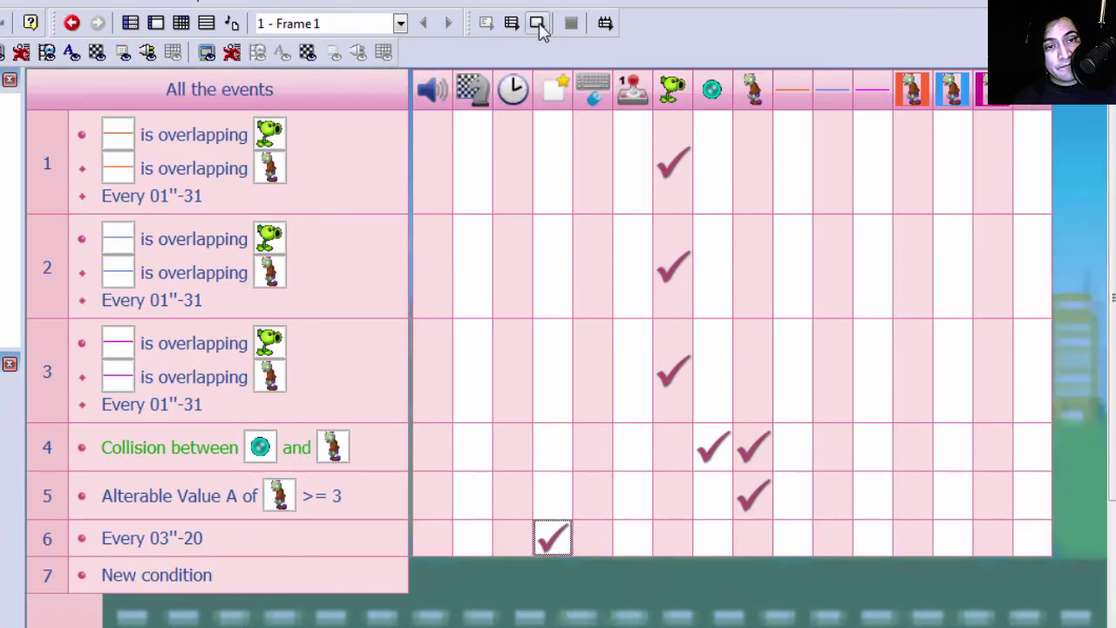
Step: Test-run the frame and move the game window aside to watch zombies respawn
left_click(538, 26)
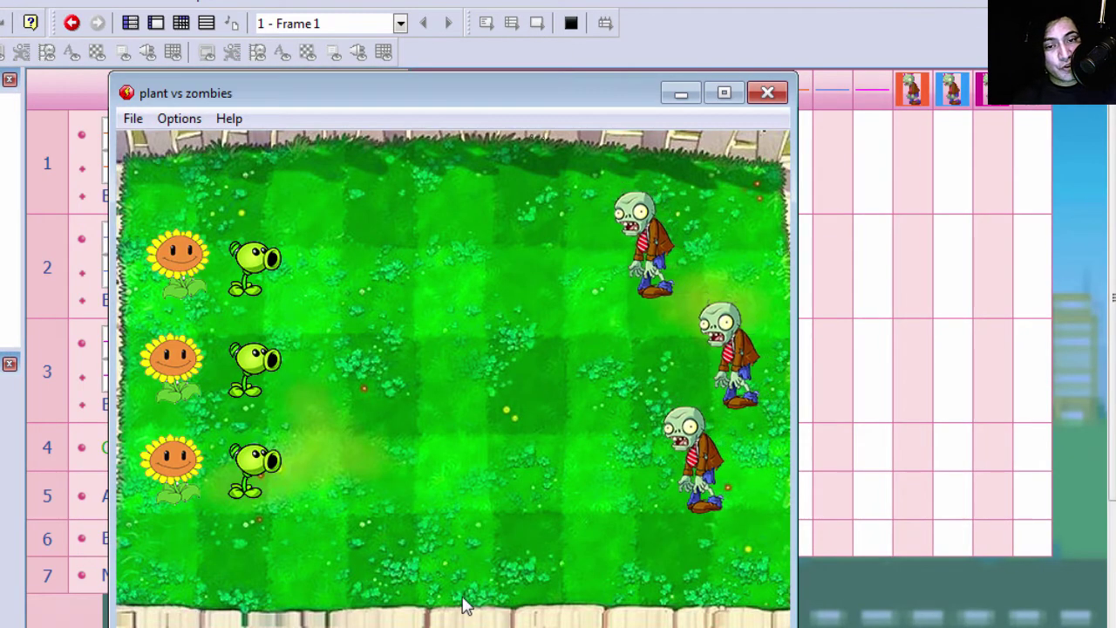
left_click_drag(427, 96, 397, 13)
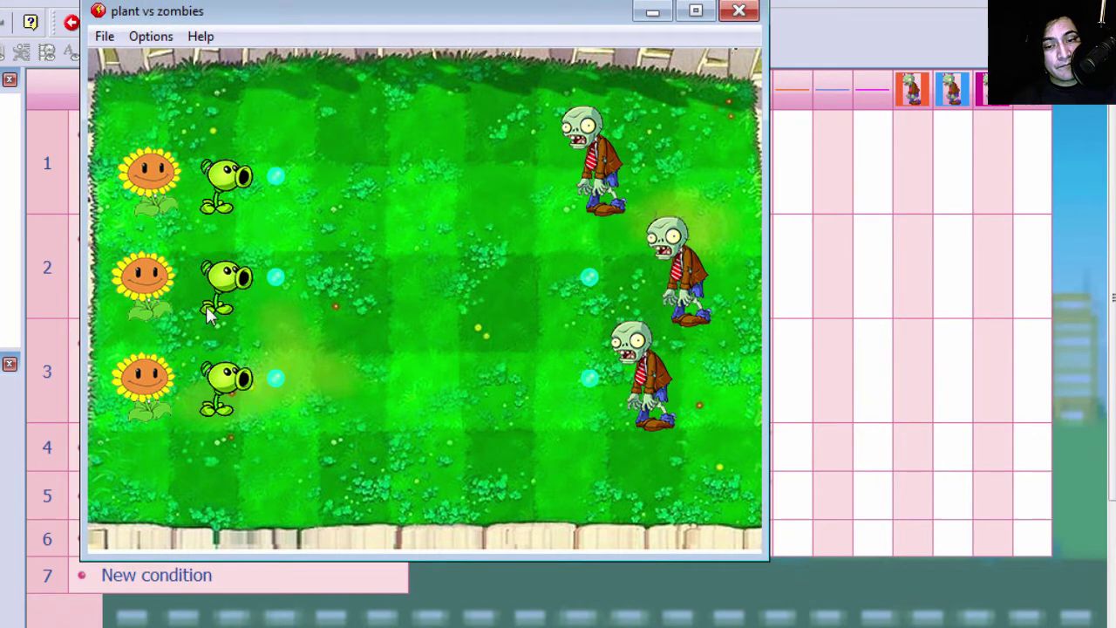